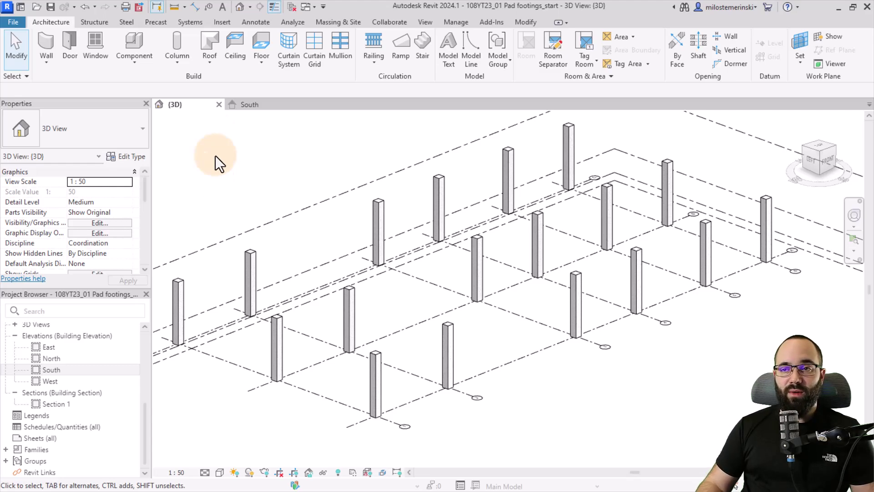
In the South elevation, select all instances of the 450 x 450mm concrete square column in the entire project
left_click(241, 107)
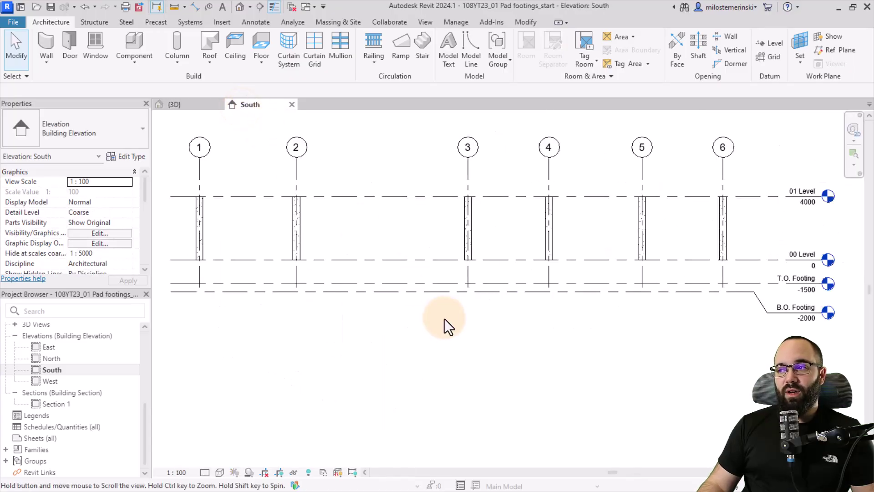
middle_click_drag(447, 326, 202, 332)
scroll(498, 268, "up", 2)
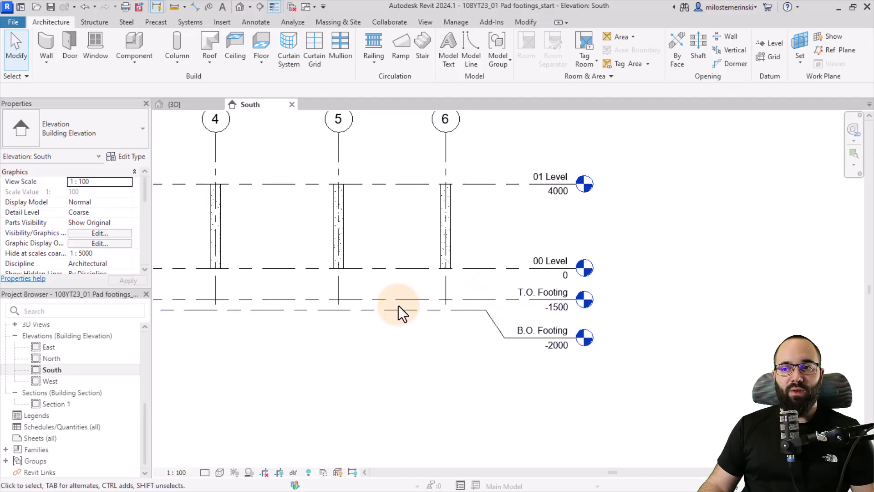
middle_click_drag(396, 316, 413, 342)
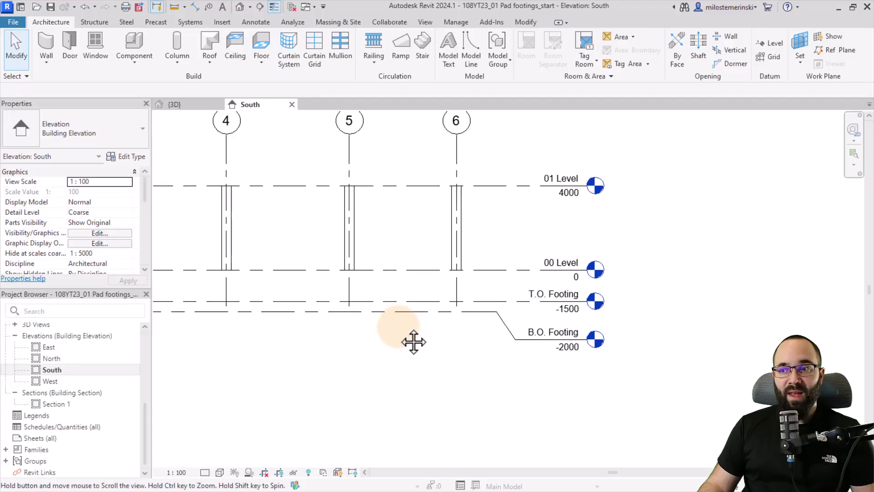
scroll(513, 240, "up", 2)
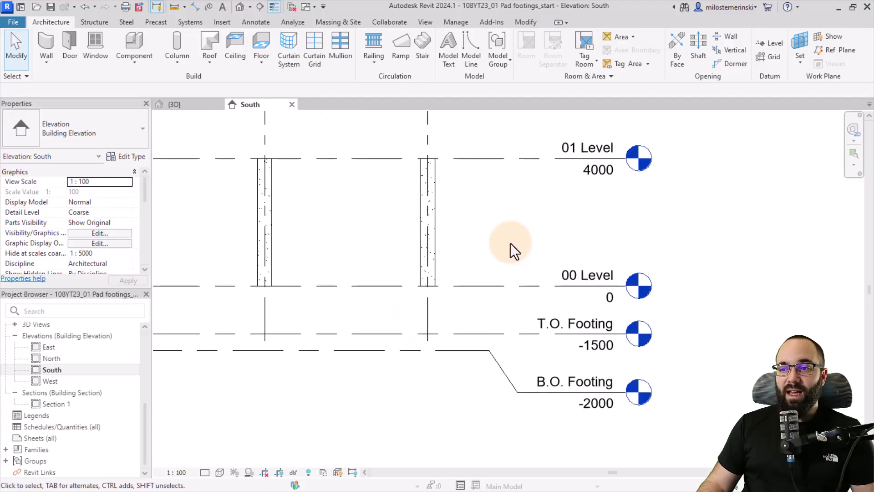
left_click(435, 271)
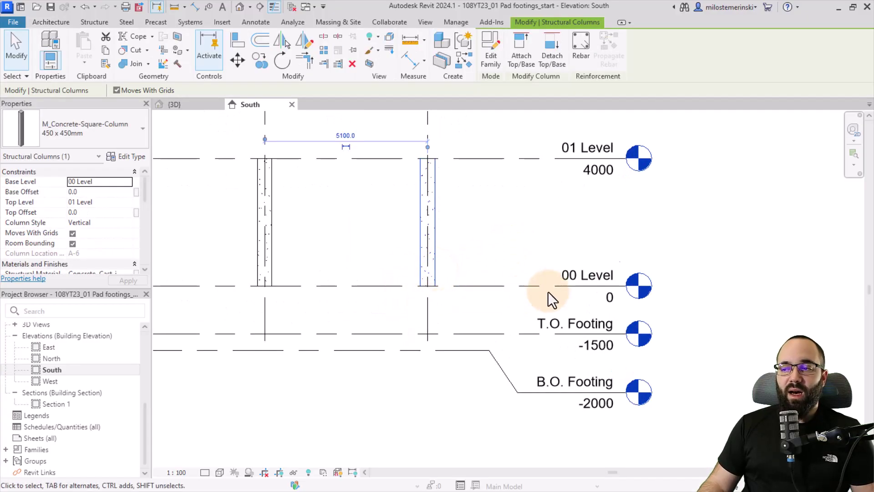
left_click(559, 281)
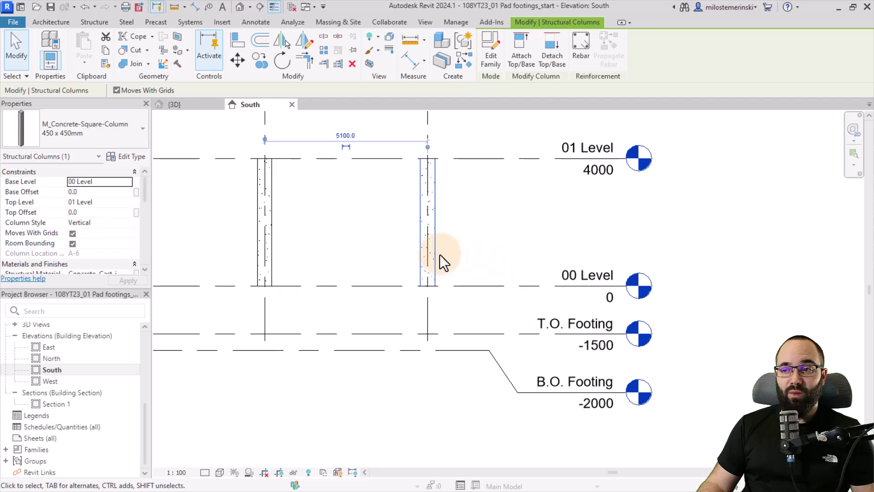
right_click(304, 200)
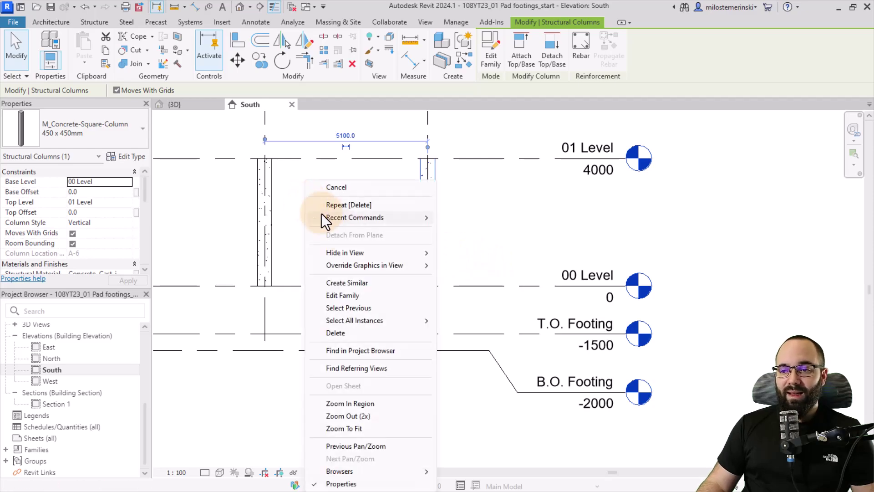
mouse_move(373, 320)
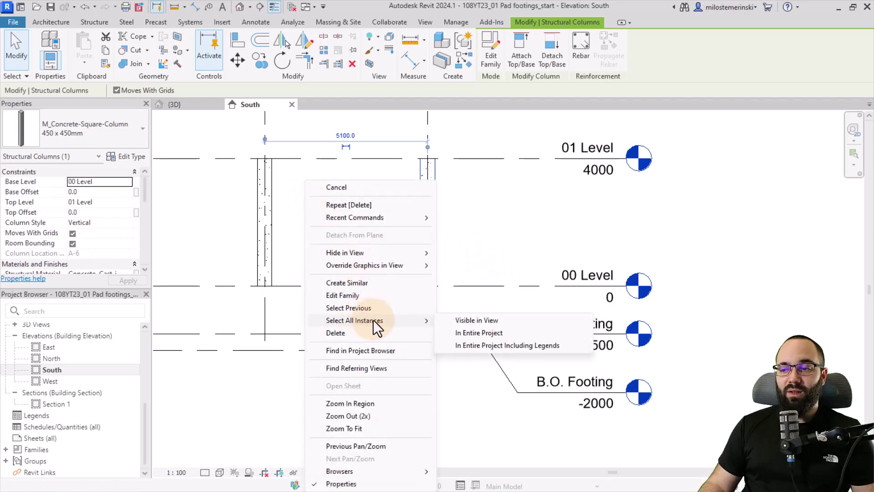
left_click(458, 333)
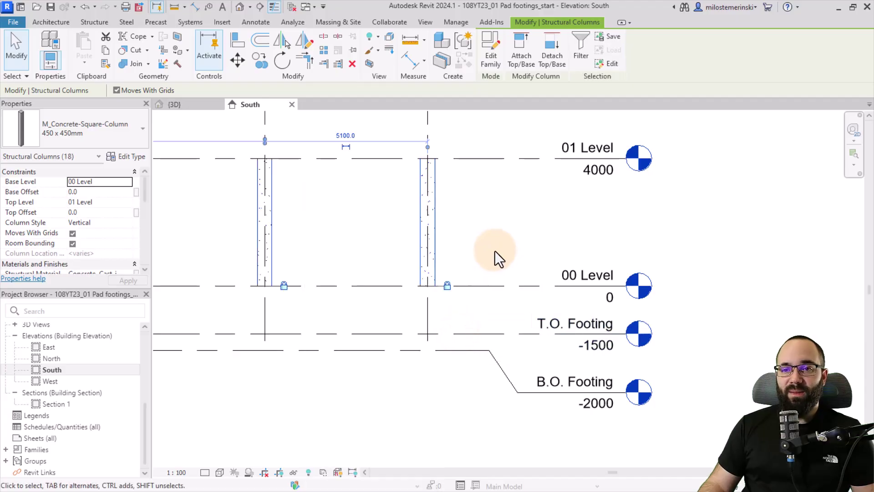
Set the base level of all selected columns to T.O. Footing
left_click(127, 183)
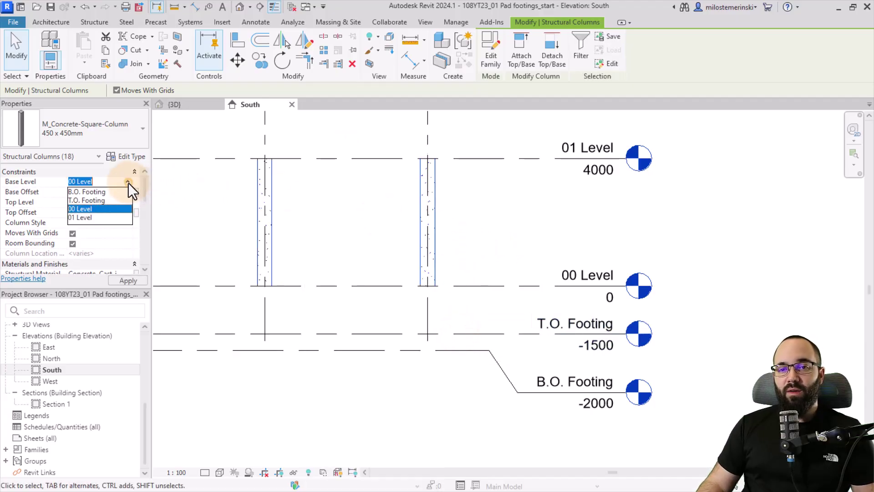
left_click(96, 201)
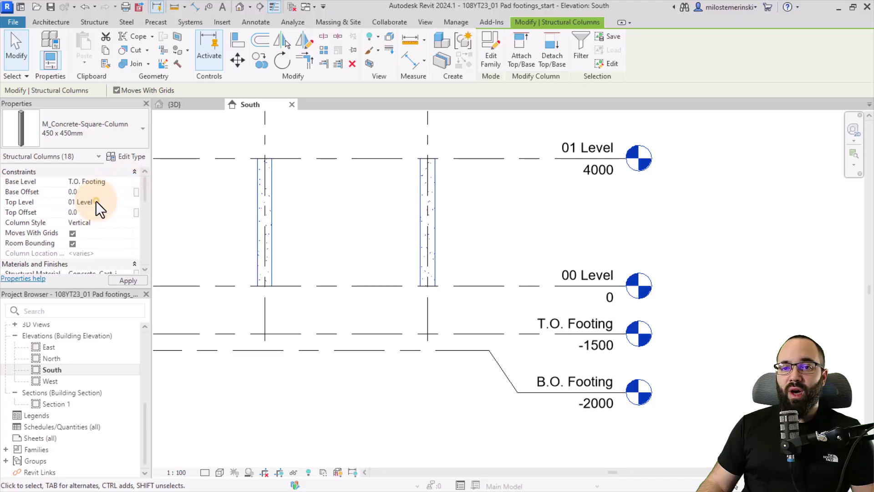
left_click(129, 280)
scroll(528, 250, "down", 3)
left_click(407, 242)
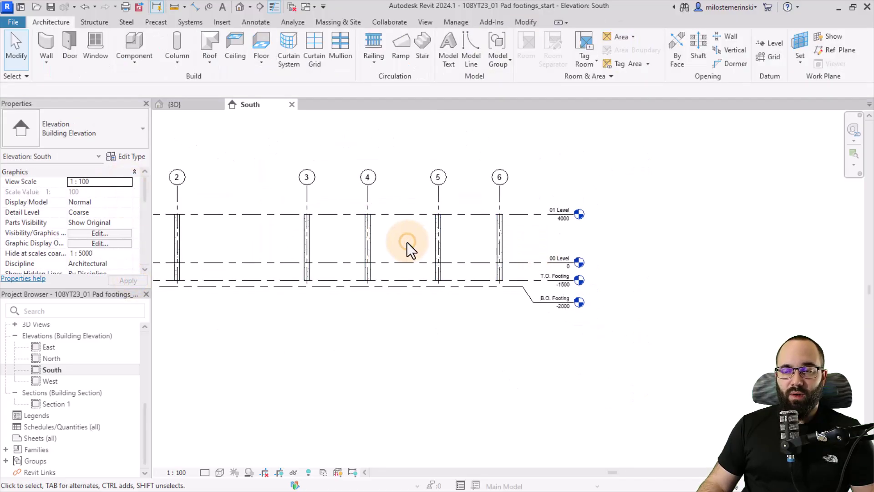
In the 3D view, start placing an isolated foundation of type M_Footing-Rectangular 1200 x 1200 x 450mm
left_click(190, 102)
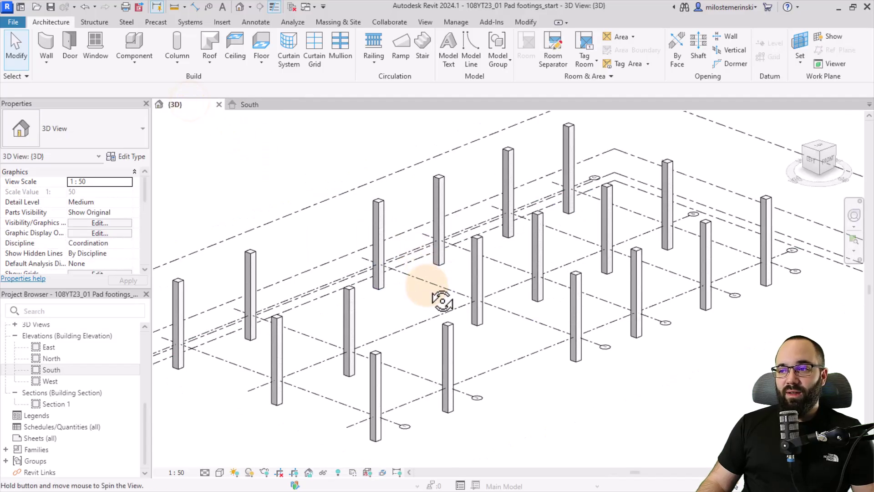
scroll(428, 274, "up", 1)
scroll(437, 301, "down", 1)
middle_click_drag(439, 303, 422, 308)
scroll(419, 294, "down", 1)
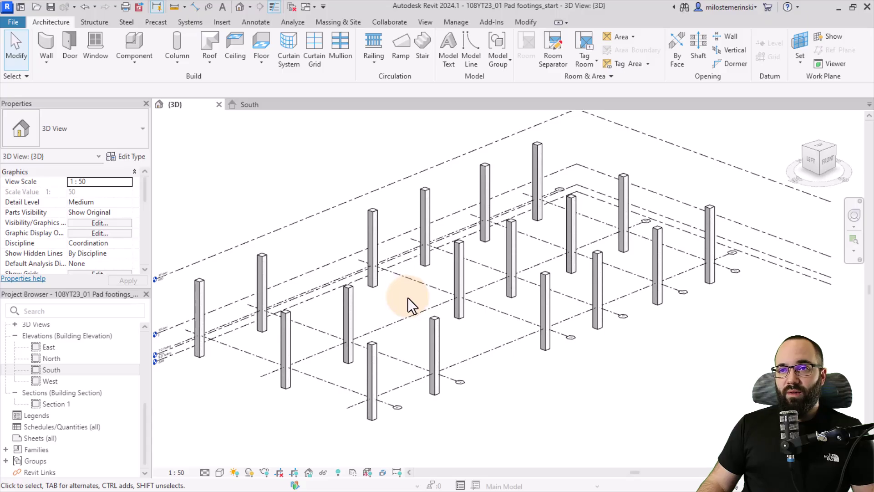
left_click(102, 25)
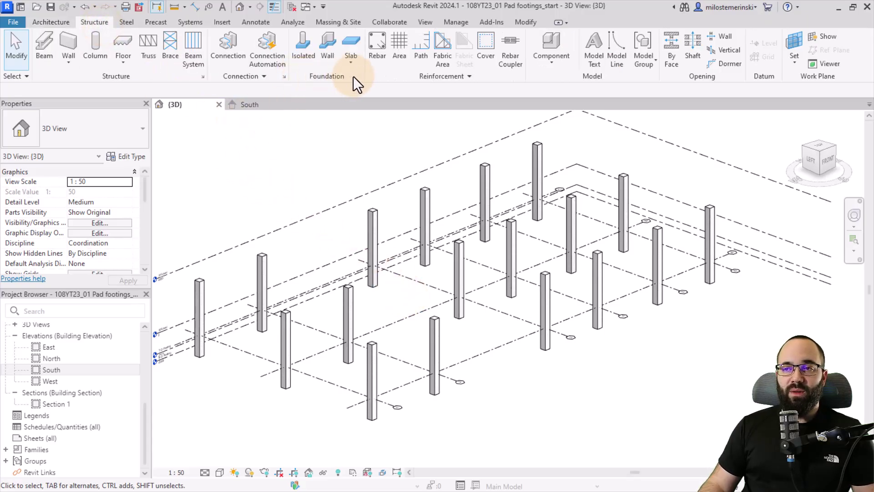
left_click(299, 61)
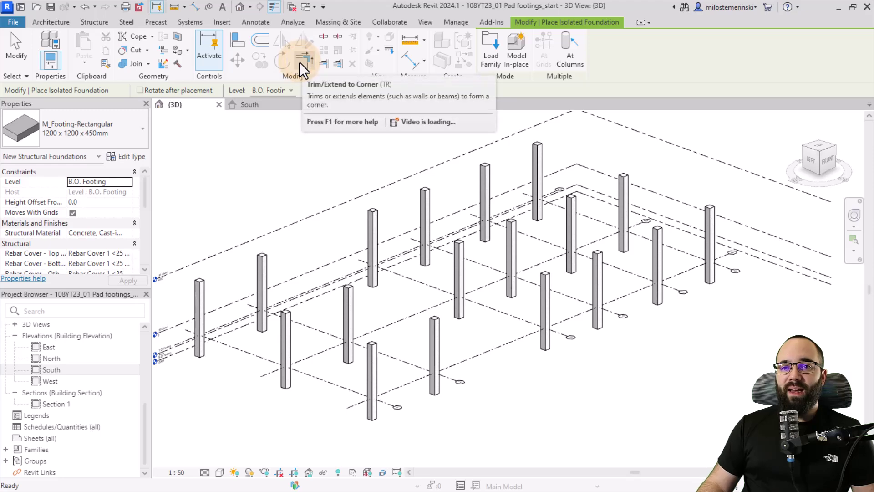
left_click(83, 133)
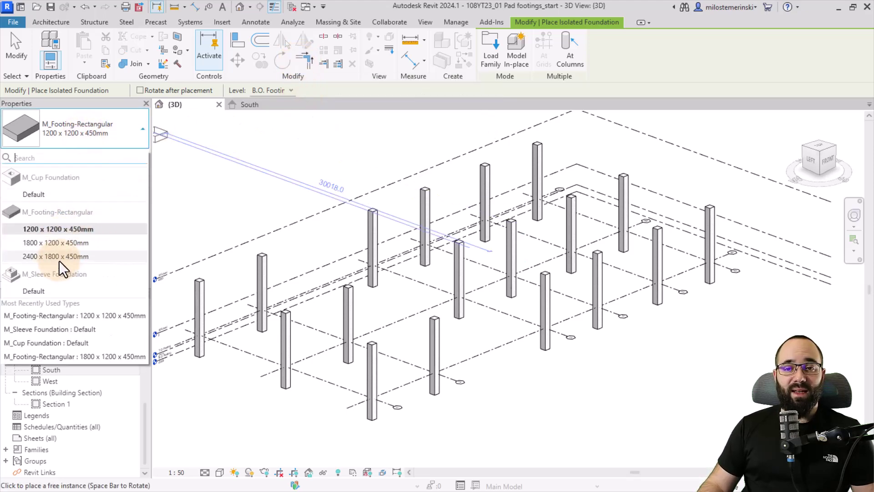
left_click(51, 230)
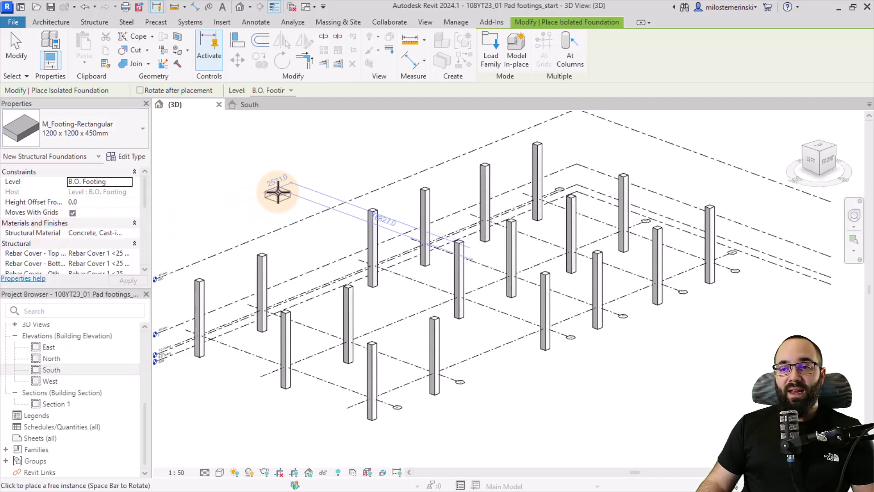
Switch the isolated foundation to placement at columns and set its level to T.O. Footing
scroll(357, 185, "down", 2)
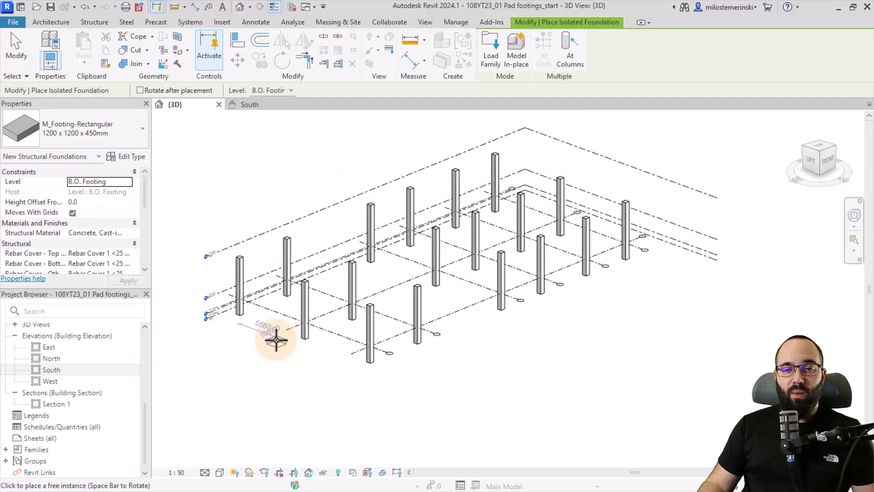
scroll(322, 191, "up", 3)
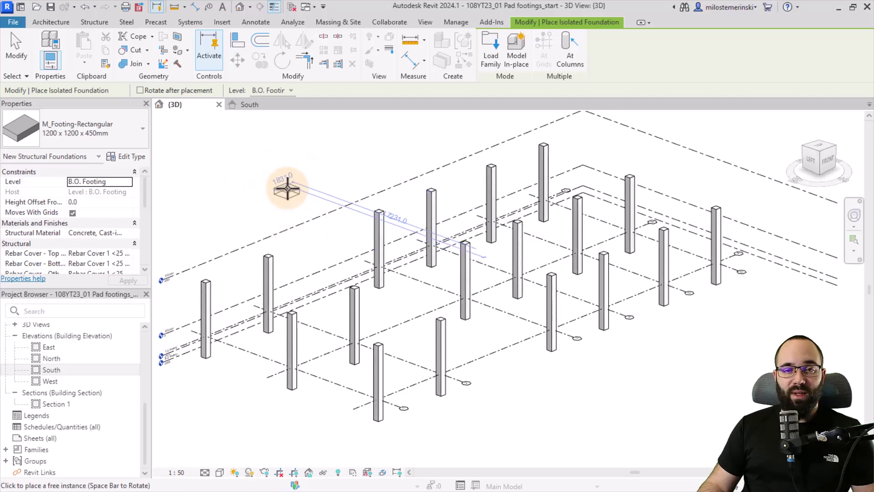
left_click(569, 58)
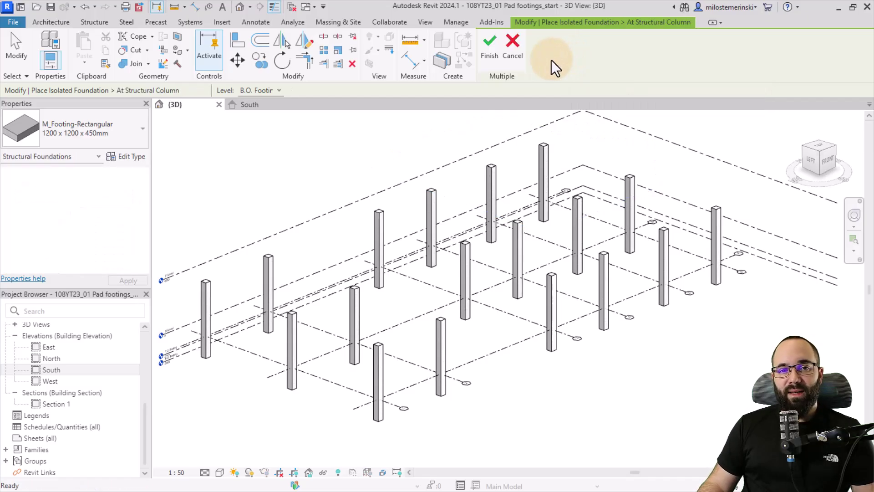
left_click(253, 91)
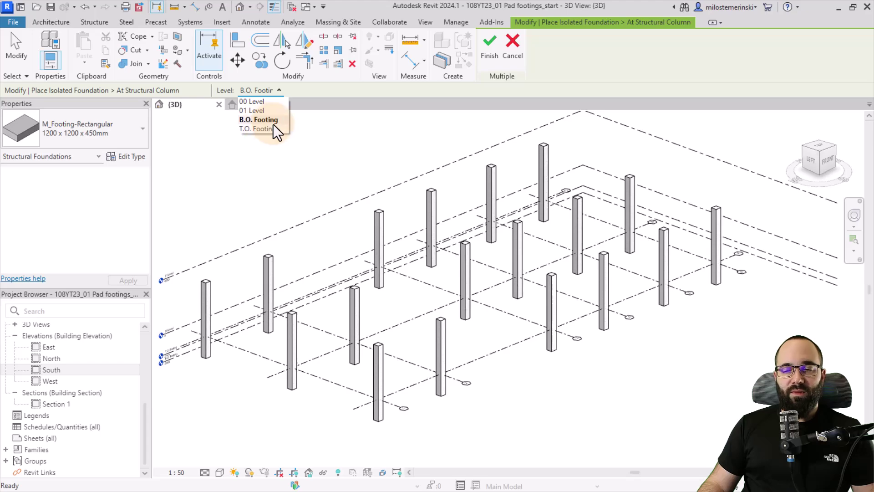
left_click(246, 131)
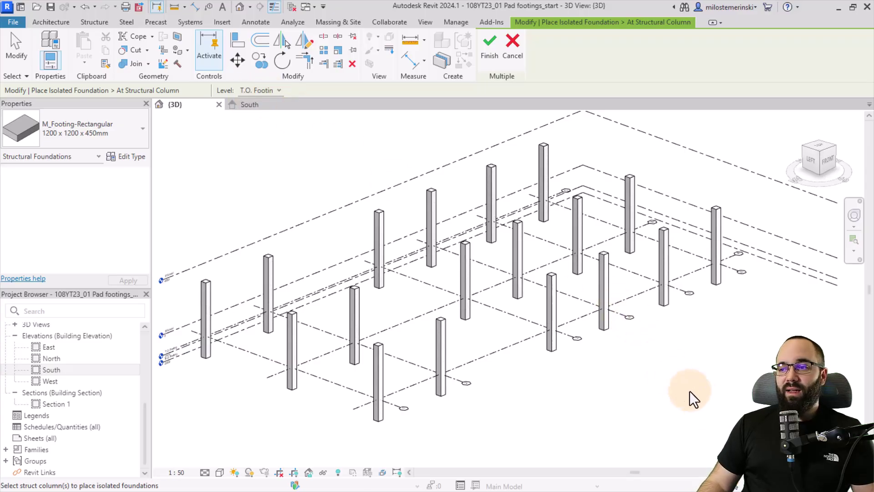
Place footings under all the structural columns in the model and finish the isolated foundation command
left_click_drag(754, 428, 172, 168)
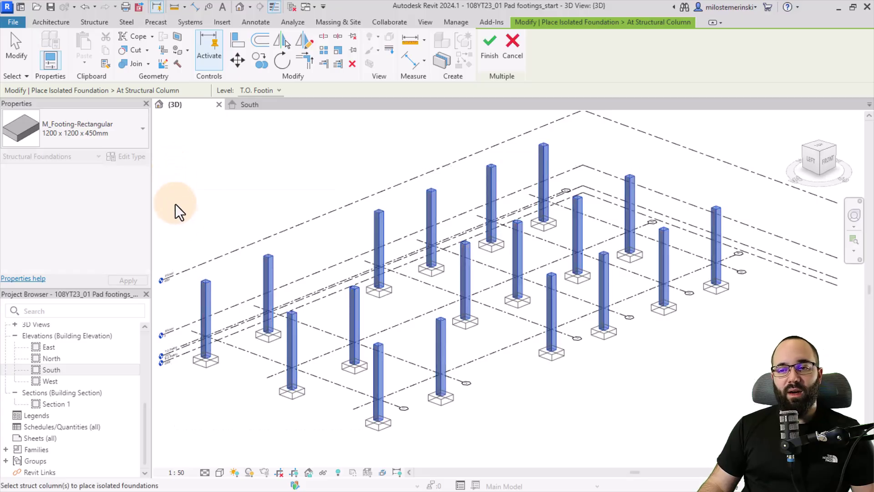
scroll(316, 325, "up", 2)
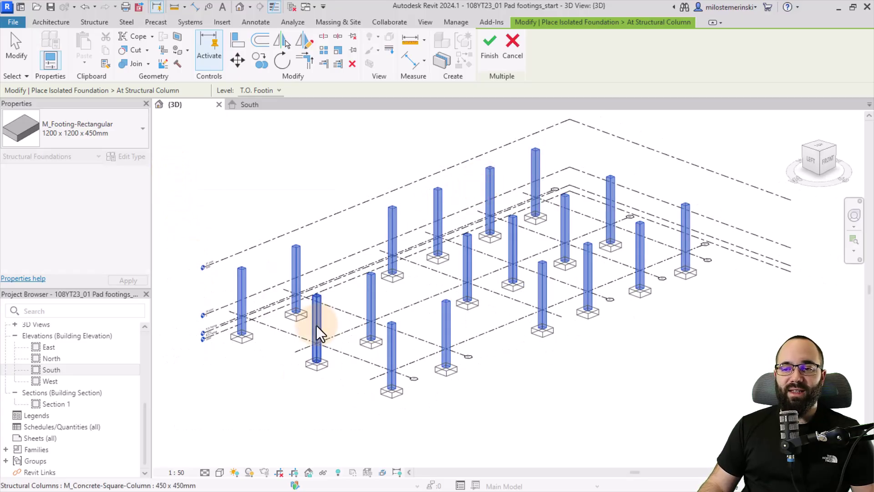
scroll(293, 359, "down", 2)
scroll(331, 279, "up", 2)
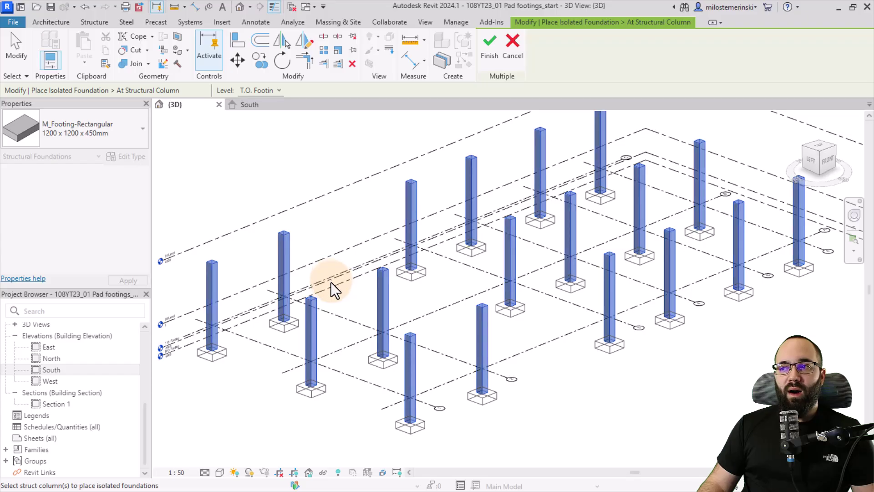
scroll(198, 353, "up", 2)
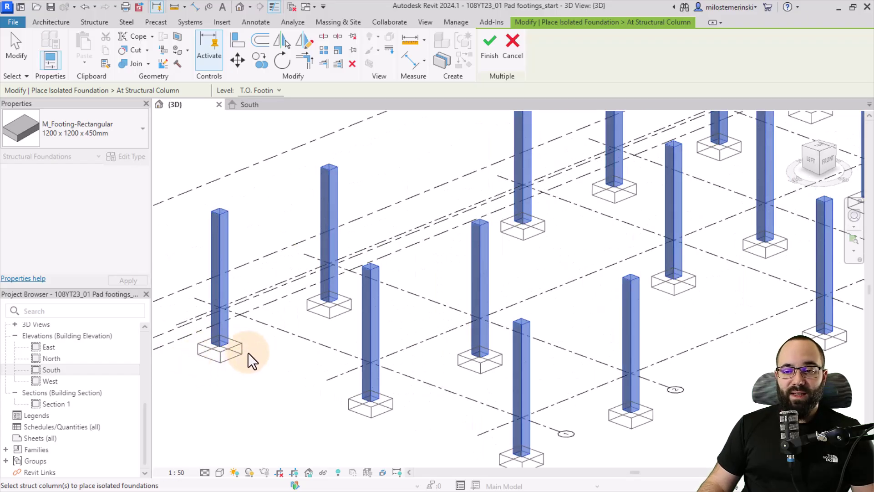
scroll(238, 352, "down", 1)
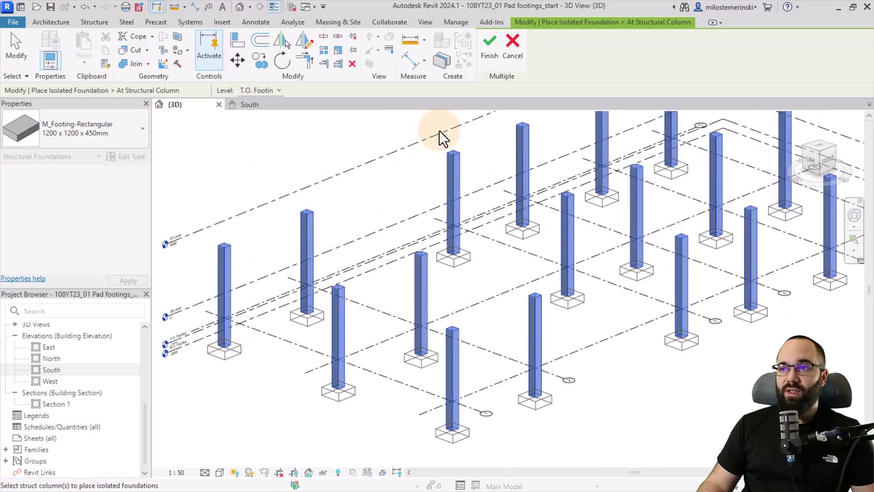
left_click(494, 62)
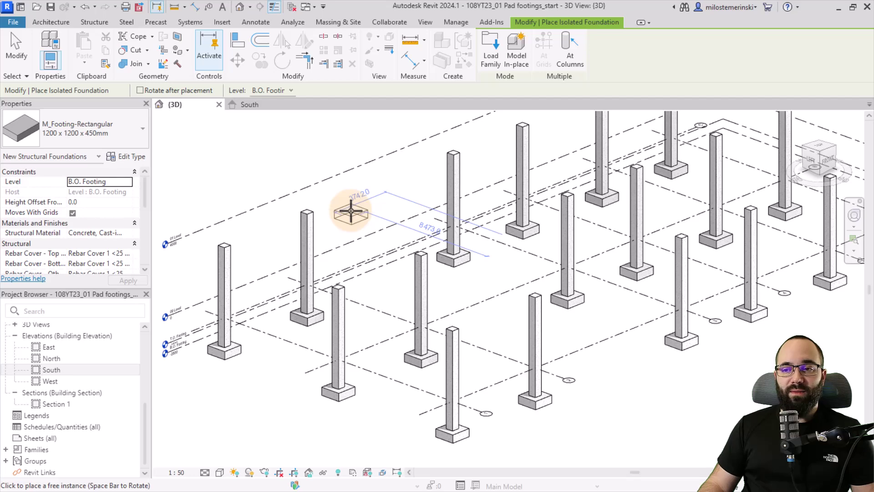
key("Escape")
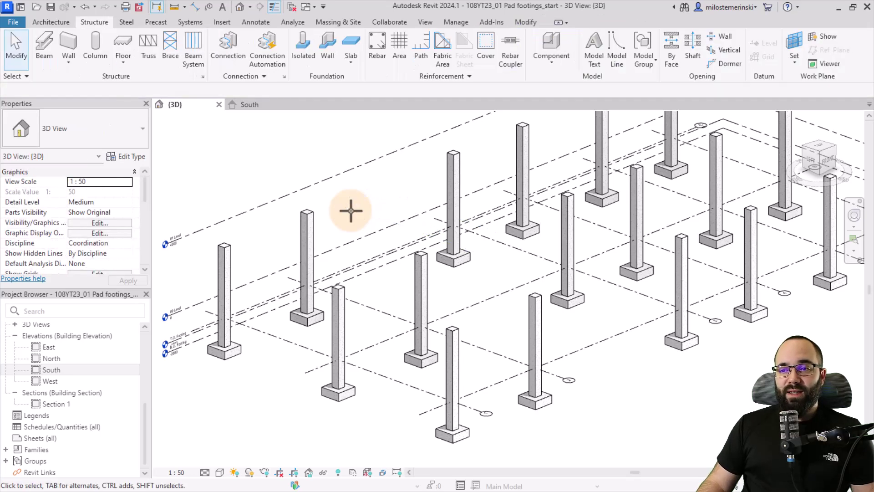
Select all instances of the M_Footing-Rectangular 1200 x 1200 x 450mm footing in the entire project
scroll(351, 211, "down", 1)
mouse_move(343, 209)
middle_mouse_down()
mouse_move(346, 199)
mouse_move(321, 213)
mouse_move(329, 211)
middle_mouse_up()
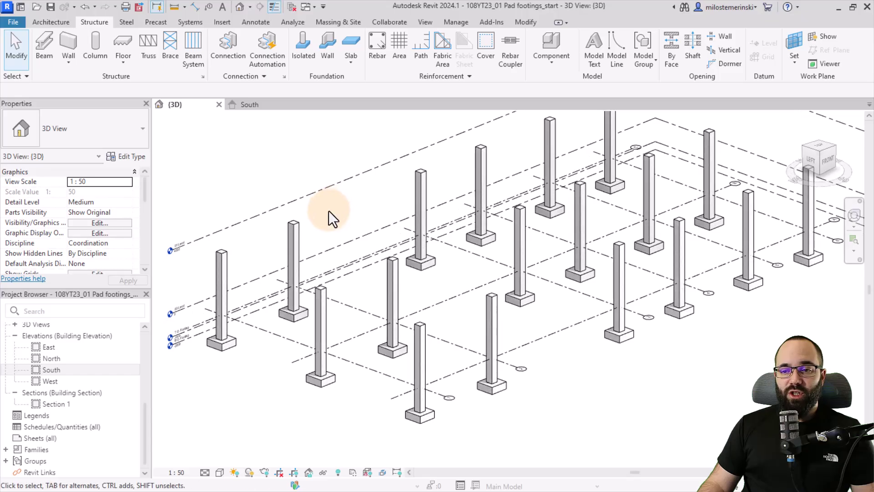
left_click(223, 346)
right_click(202, 182)
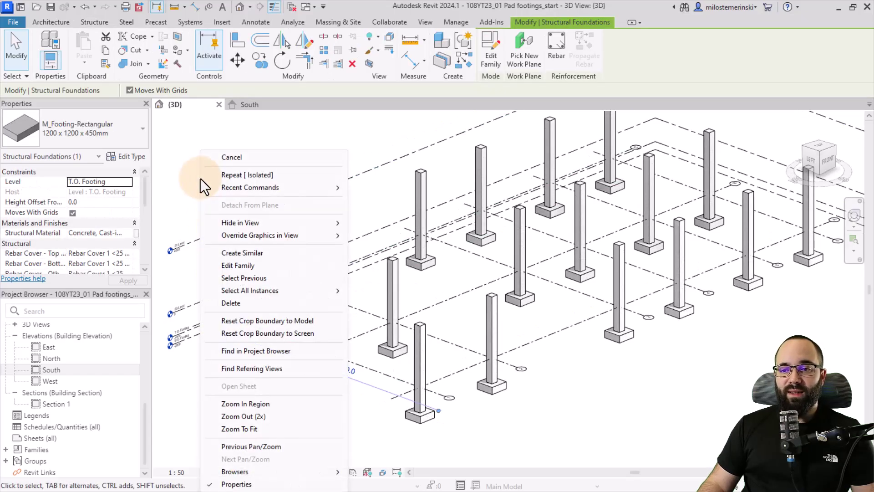
mouse_move(271, 288)
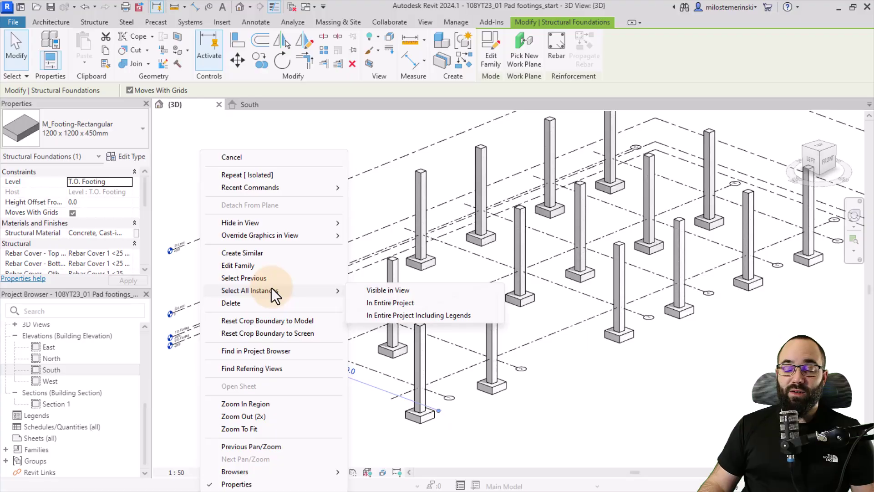
left_click(376, 302)
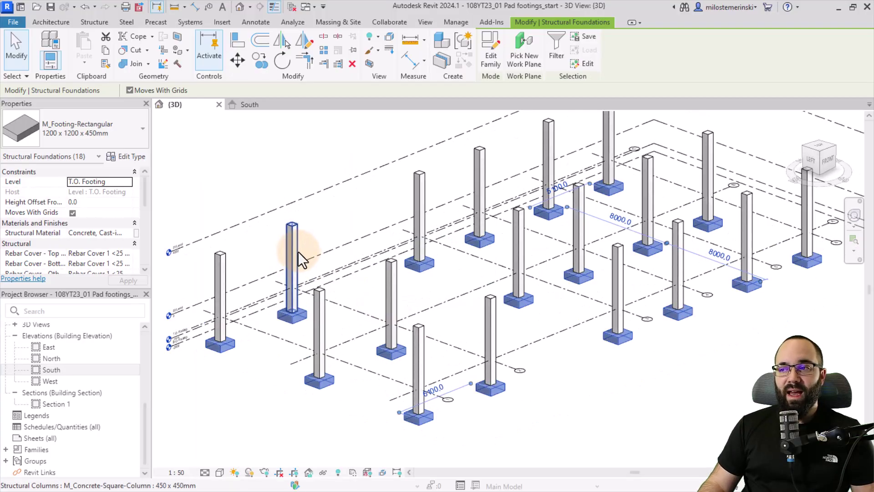
Change the selected footings to type M_Footing-Rectangular 1800 x 1200 x 450mm and rotate them in place
left_click(86, 132)
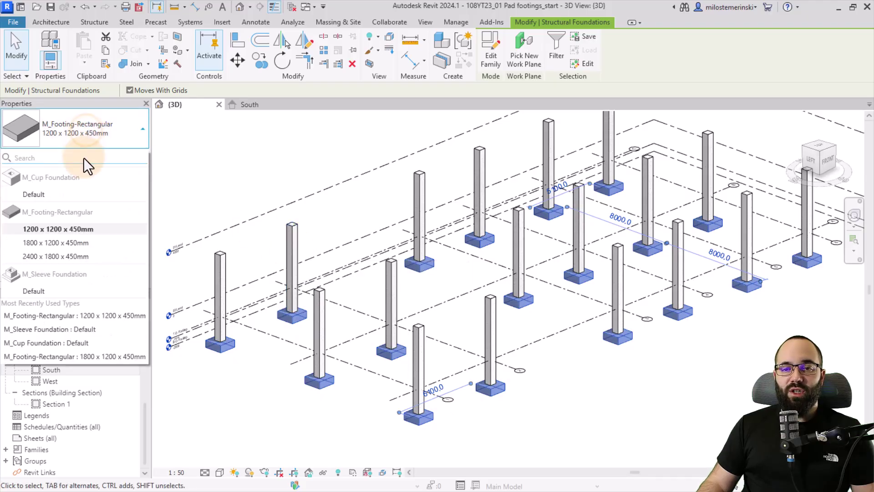
left_click(58, 242)
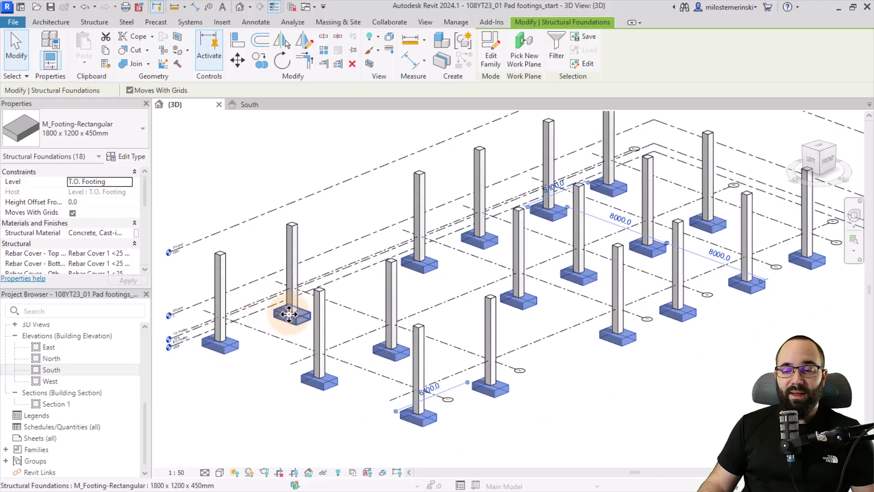
key("space")
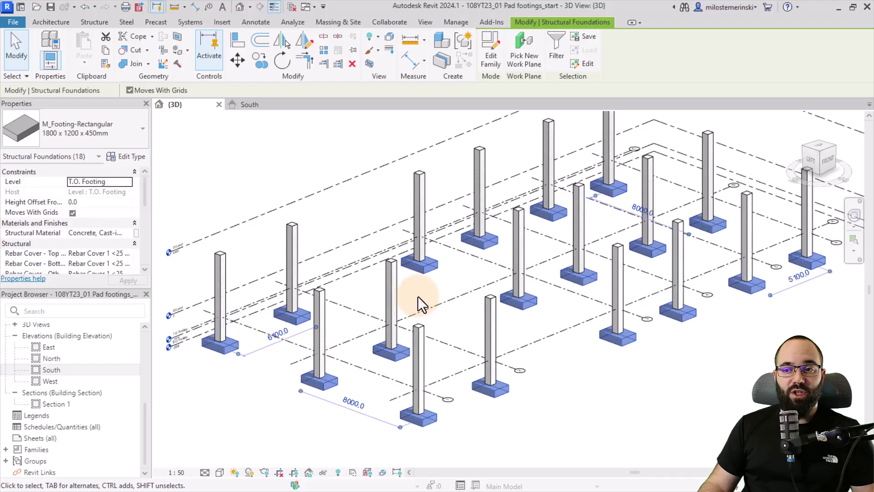
Swap the selected footings to the M_Cup Foundation Default type and inspect how they meet the columns
left_click(118, 128)
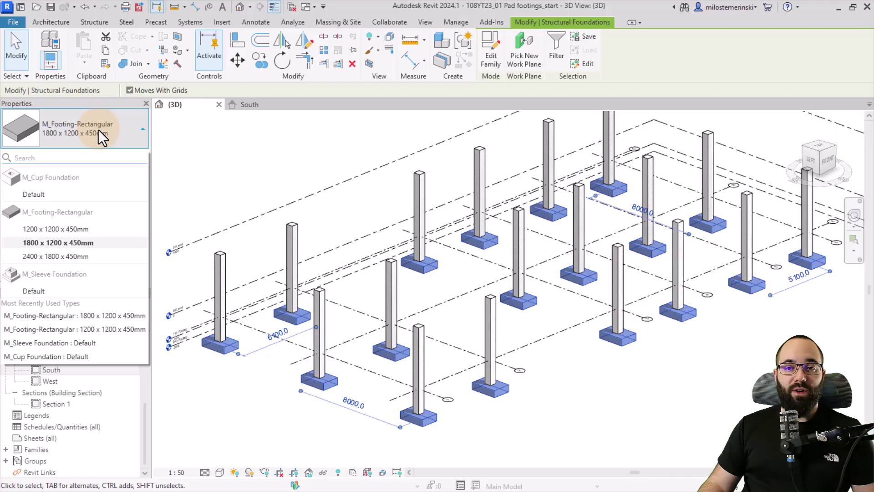
left_click(32, 195)
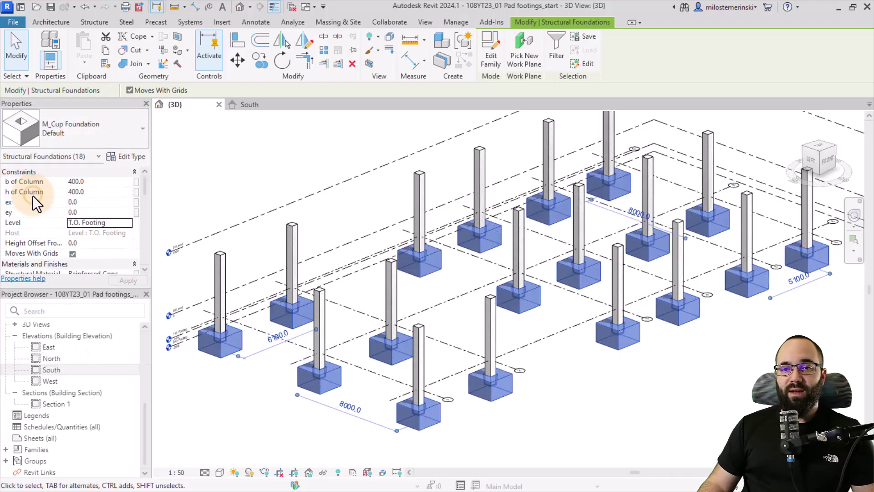
scroll(212, 314, "up", 5)
scroll(211, 327, "up", 1)
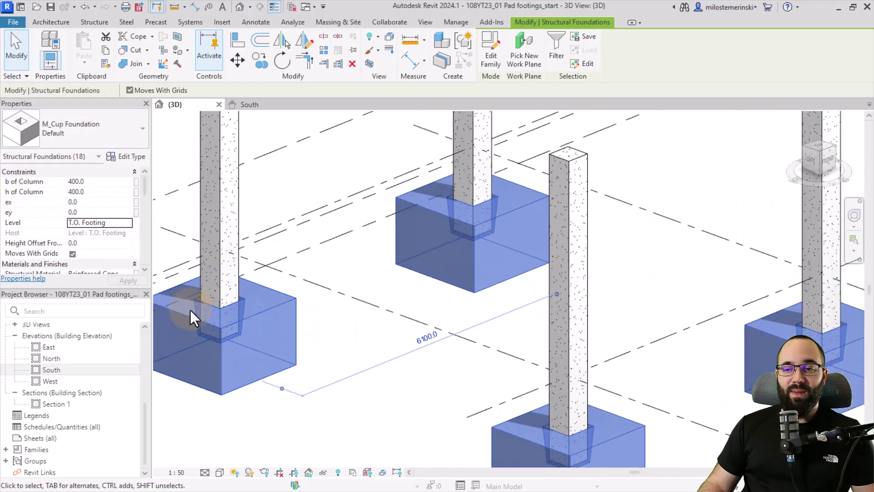
scroll(225, 244, "down", 6)
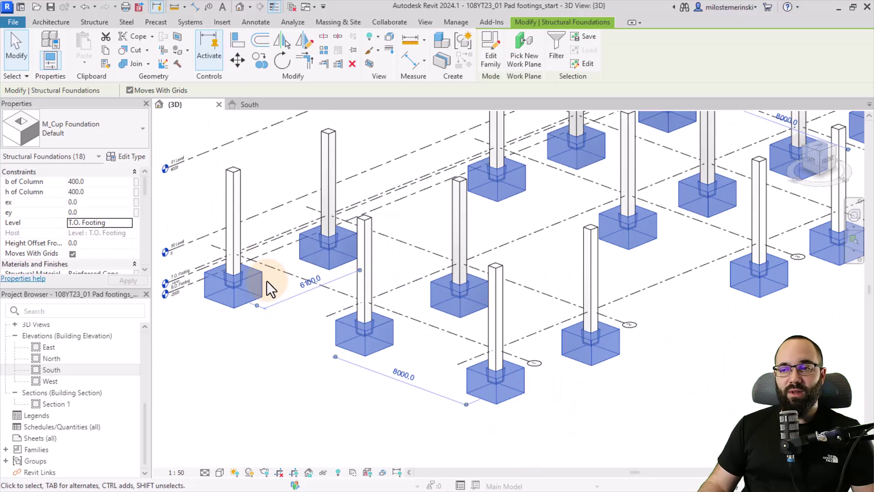
Change the selected footings to the M_Sleeve Foundation Default type, check the column connections and clear the selection
left_click(91, 133)
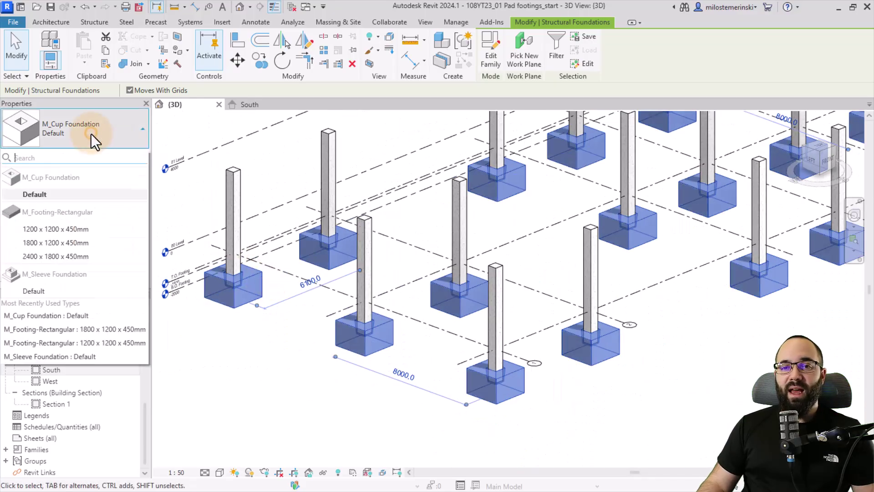
left_click(46, 289)
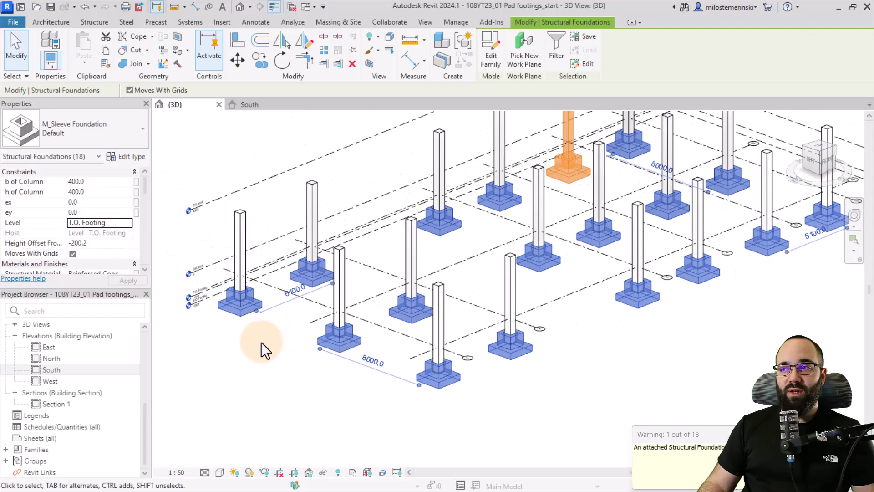
mouse_move(261, 342)
middle_mouse_down()
mouse_move(292, 354)
mouse_move(257, 359)
middle_mouse_up()
scroll(245, 328, "up", 5)
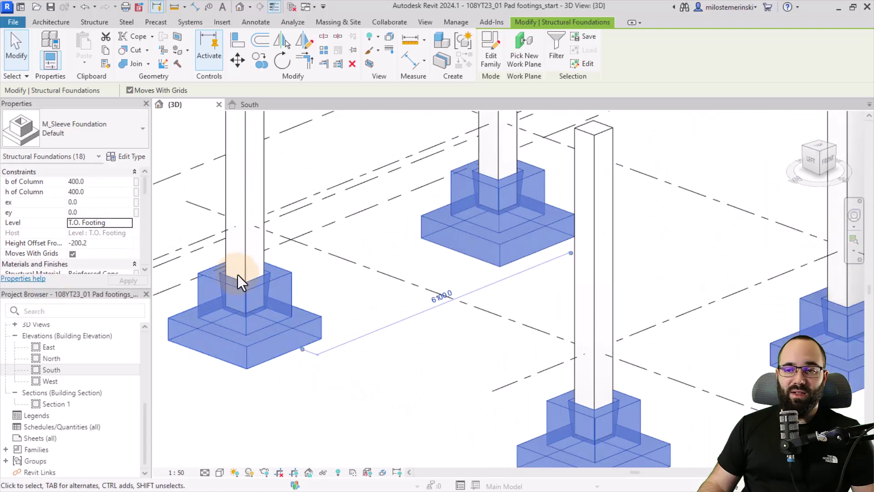
scroll(260, 292, "down", 6)
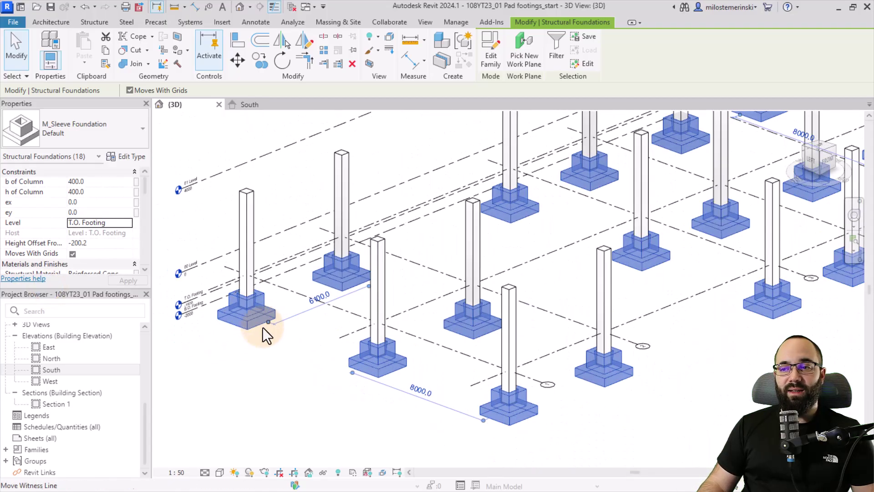
left_click(228, 375)
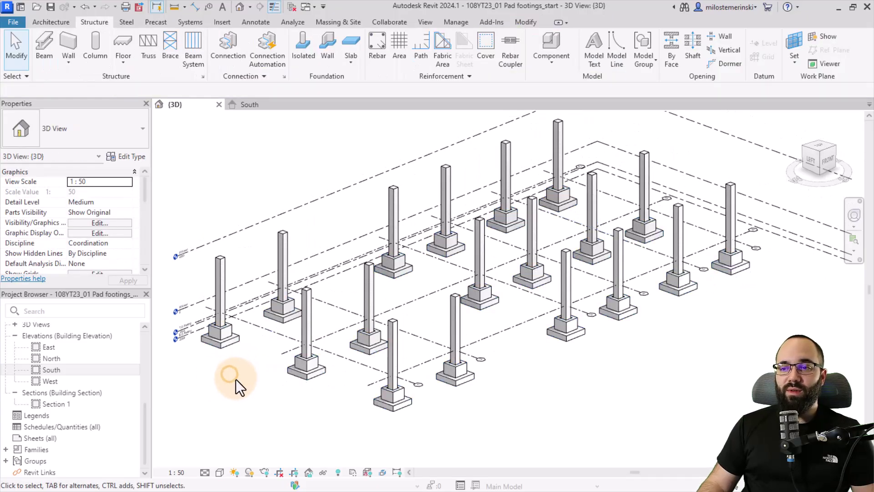
middle_click_drag(237, 377, 213, 377)
scroll(216, 367, "up", 2)
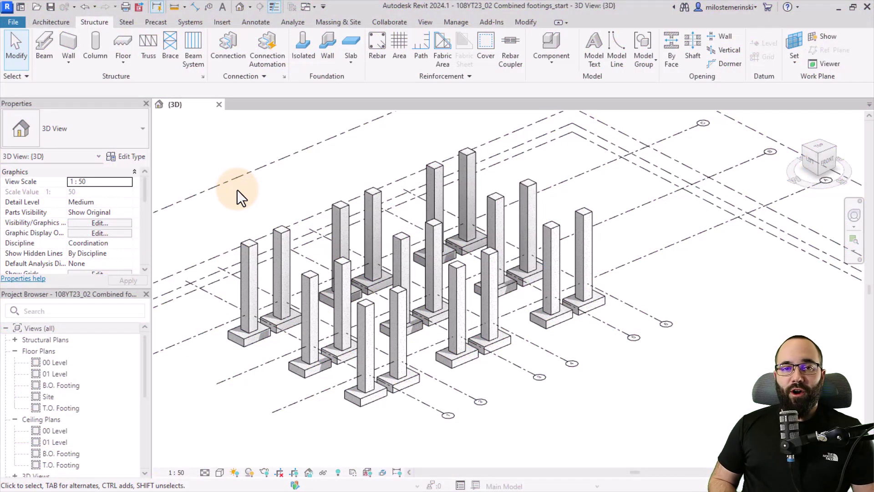
Examine the spacing between the paired rectangular footings under the columns in the combined footings model
mouse_move(257, 228)
middle_mouse_down()
mouse_move(236, 195)
mouse_move(254, 216)
middle_mouse_up()
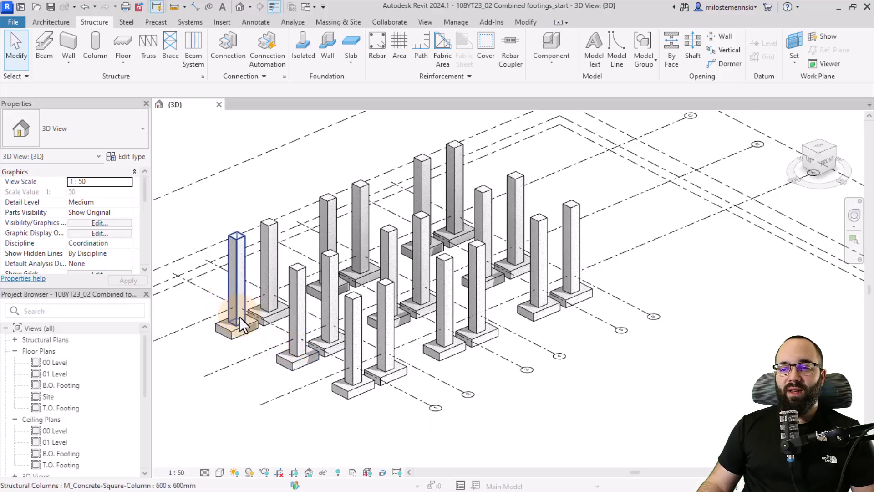
scroll(382, 394, "up", 5)
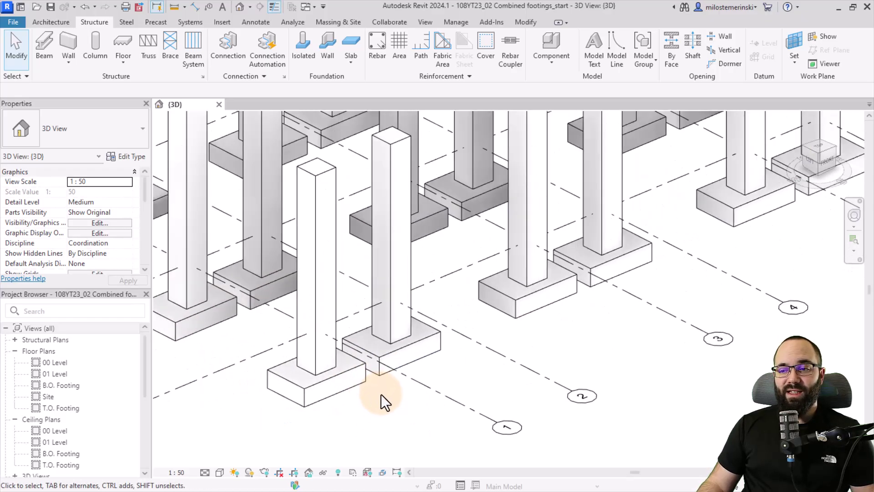
middle_click_drag(377, 399, 419, 388)
left_click(370, 332)
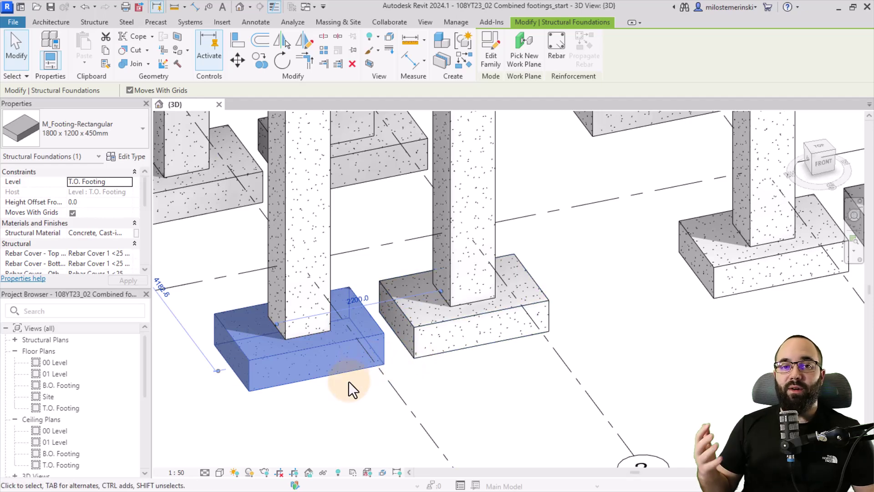
left_click(336, 383)
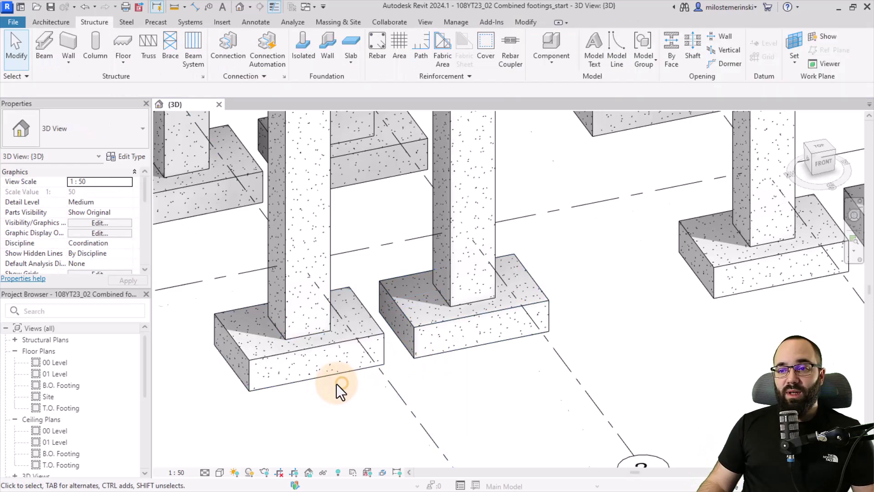
scroll(332, 392, "down", 5)
middle_click_drag(329, 395, 364, 396, "shift")
scroll(218, 315, "down", 2)
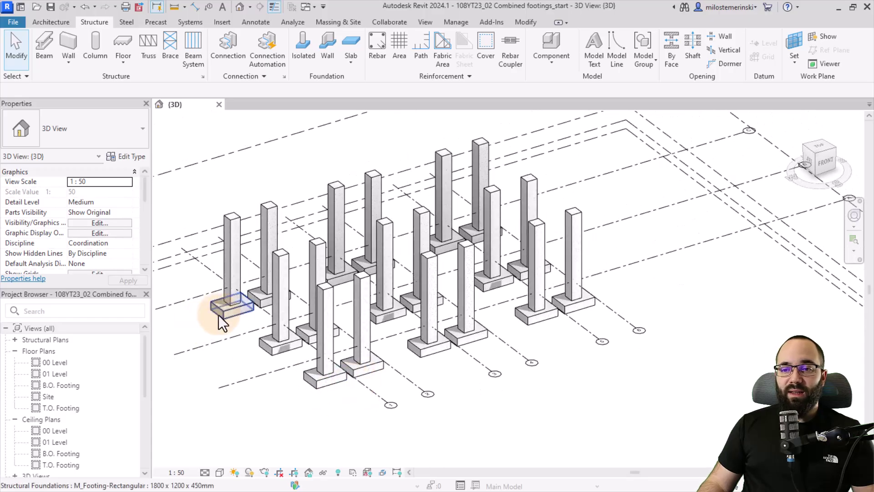
Select the whole column layout, filter the selection to Structural Foundations only and delete those footings
scroll(230, 313, "down", 2)
left_click_drag(209, 222, 501, 409)
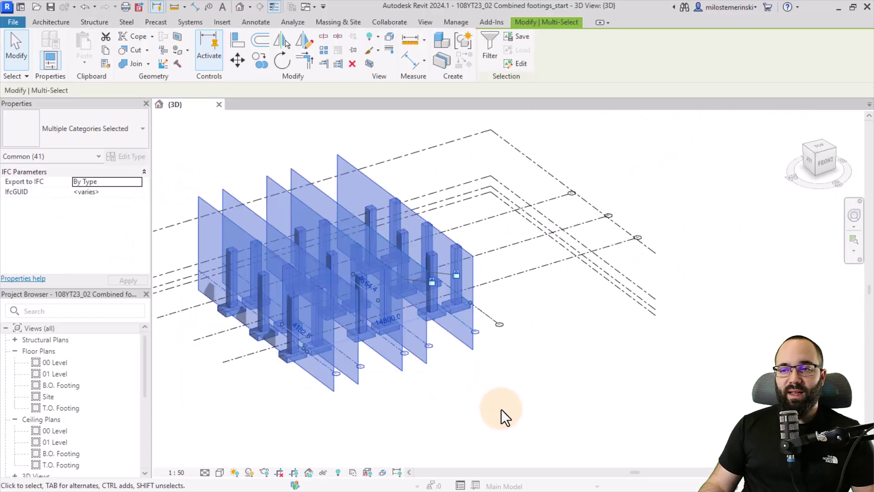
left_click(488, 53)
left_click(307, 215)
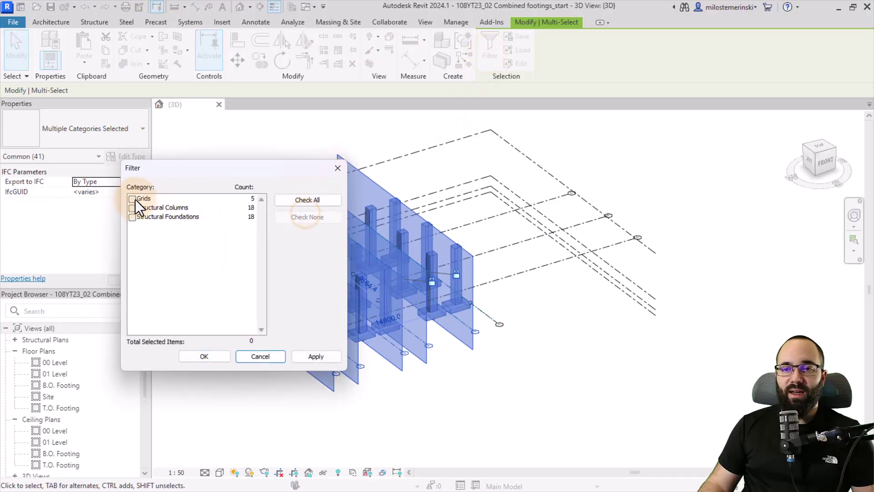
left_click(132, 217)
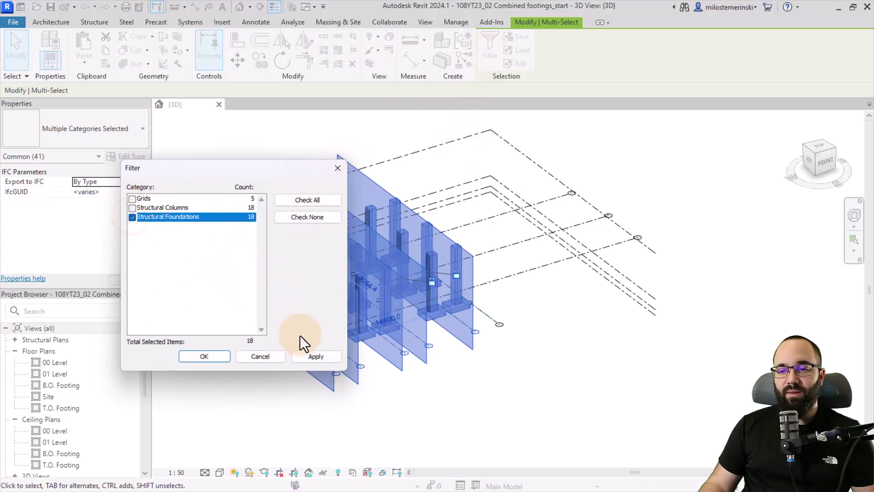
left_click(309, 355)
left_click(204, 356)
key("Delete")
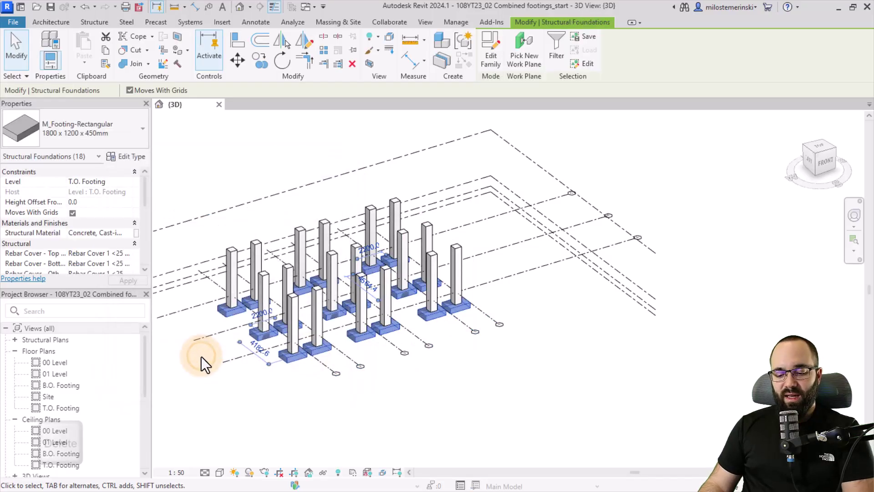
scroll(206, 351, "up", 4)
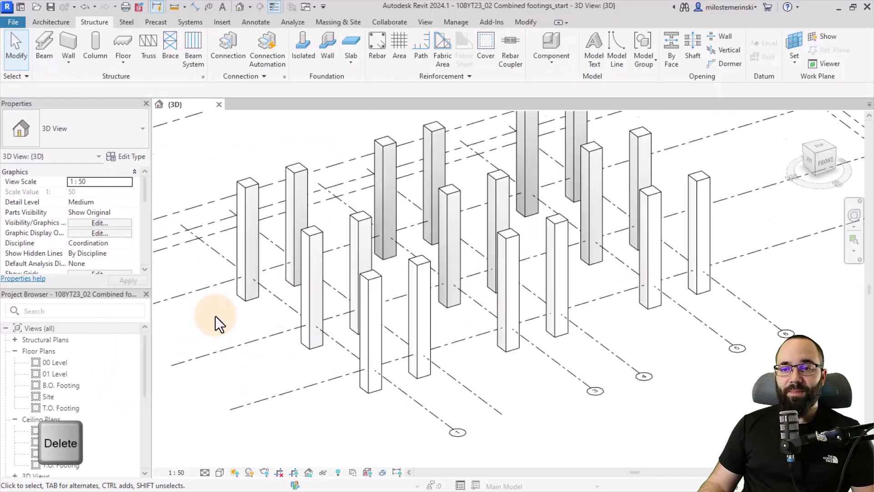
middle_click_drag(234, 326, 254, 340)
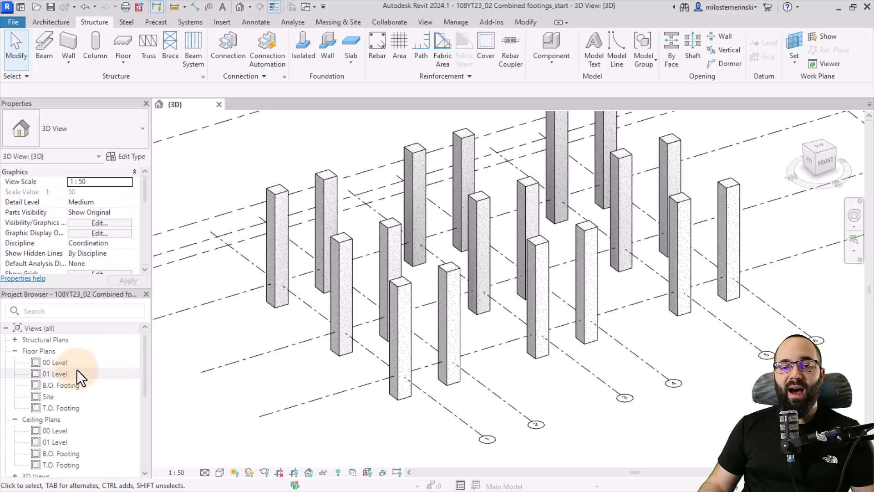
Open the B.O. Footing floor plan and bring the column grid into view
left_click(59, 408)
left_click(54, 386)
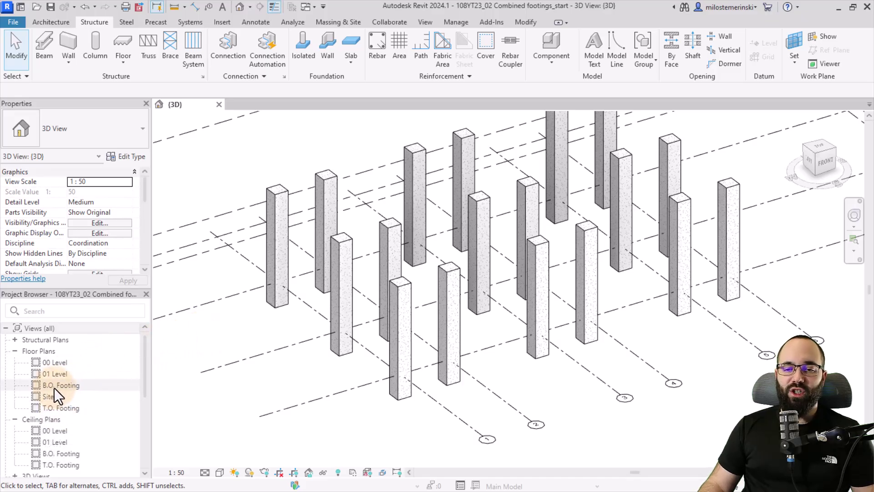
double_click(52, 387)
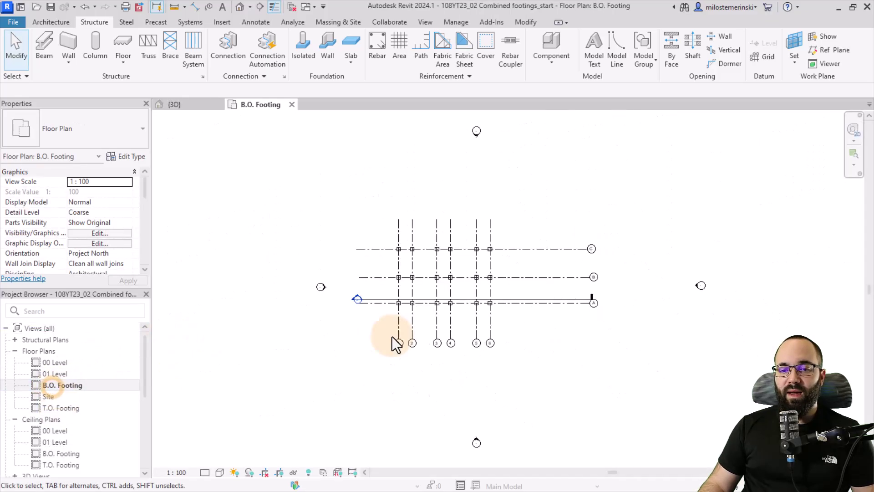
scroll(452, 279, "up", 3)
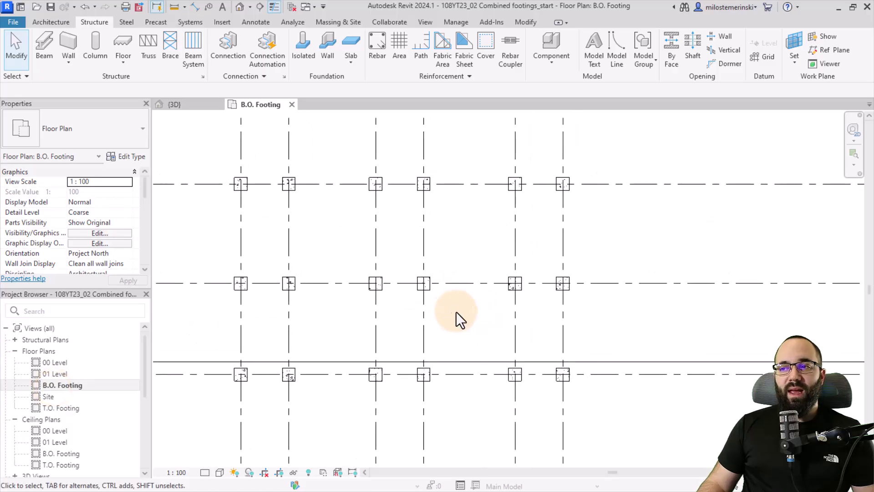
middle_click_drag(460, 326, 522, 344)
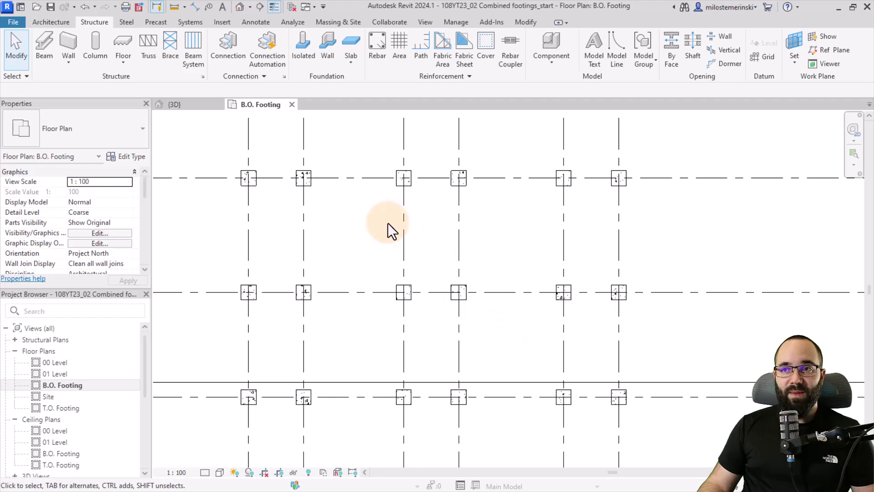
Start placing an isolated foundation of type M_Footing-Rectangular 1500 x 4000
left_click(307, 58)
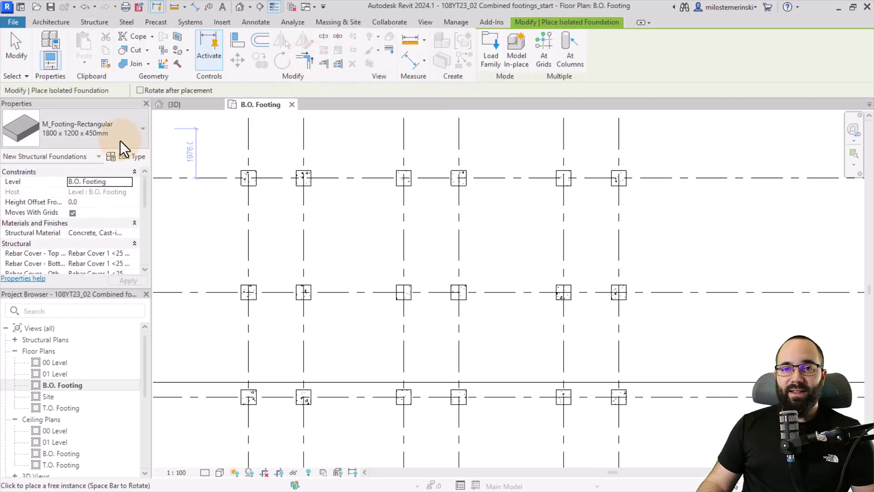
left_click(86, 134)
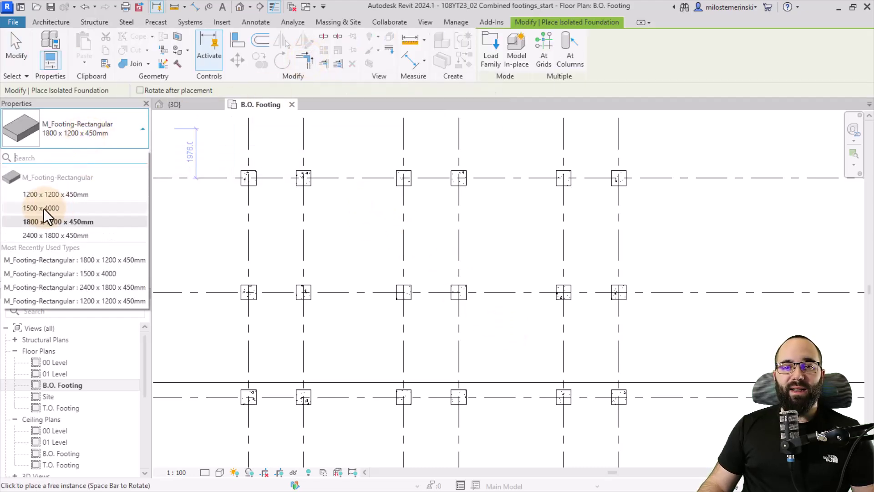
left_click(31, 209)
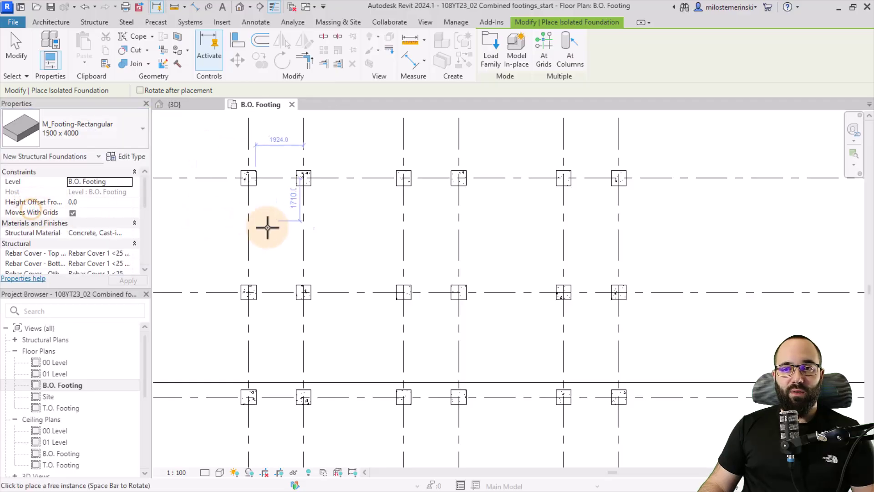
Place a 1500 x 4000 footing on level T.O. Footing, rotated lengthwise along grid C beneath the first column pair
scroll(311, 251, "down", 2)
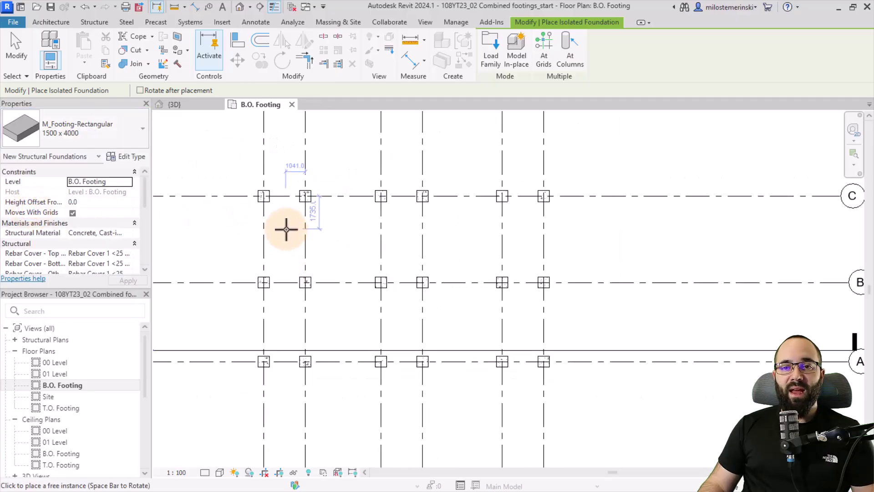
left_click(127, 183)
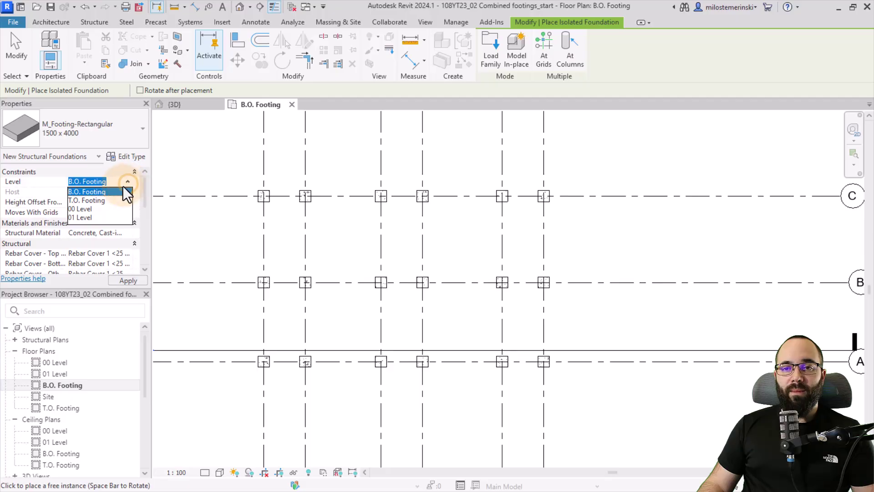
left_click(80, 200)
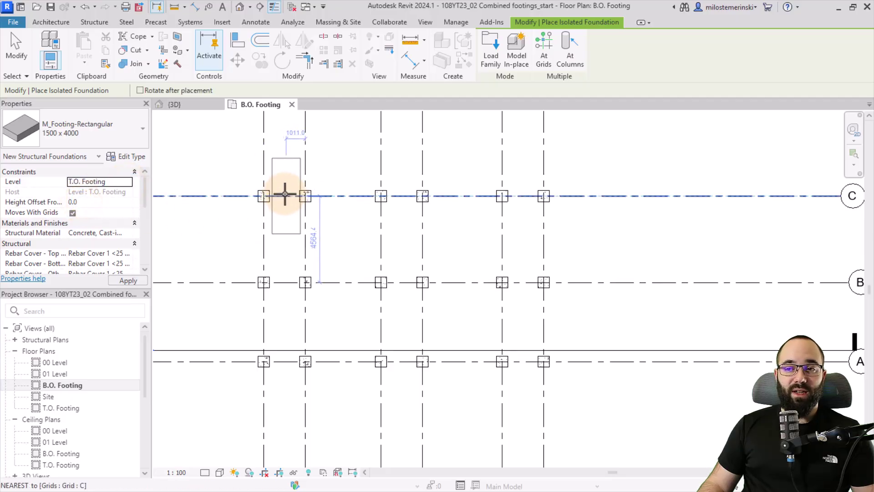
key("space")
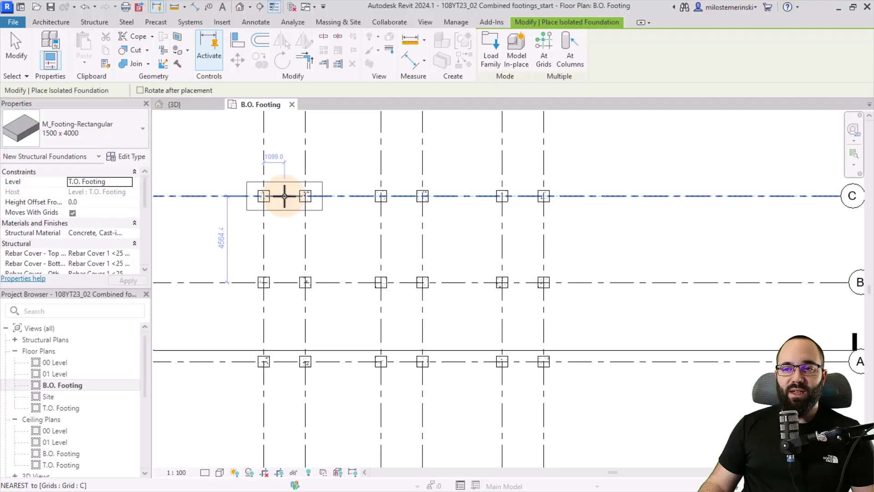
left_click(279, 196)
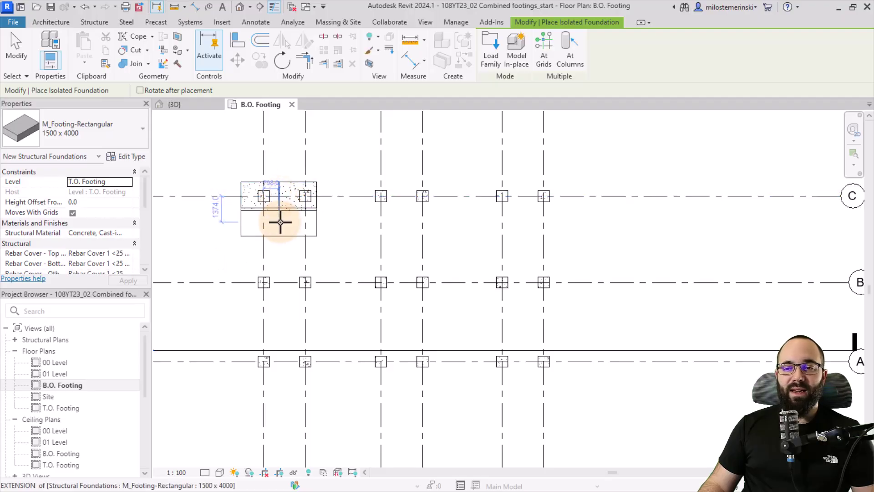
key("Escape")
key("Escape")
Set the footing's centre 1100 from the first column's grid line and check its distance to the second column's grid
left_click(279, 210)
left_click(272, 159)
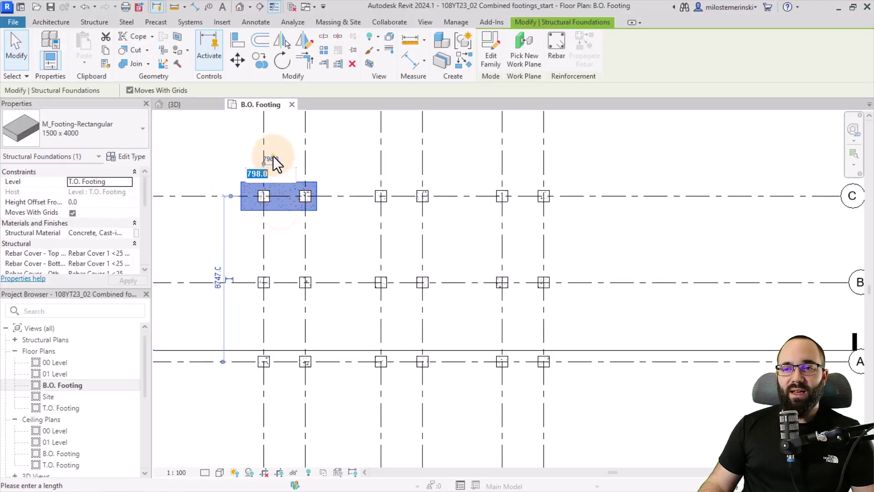
type("1100")
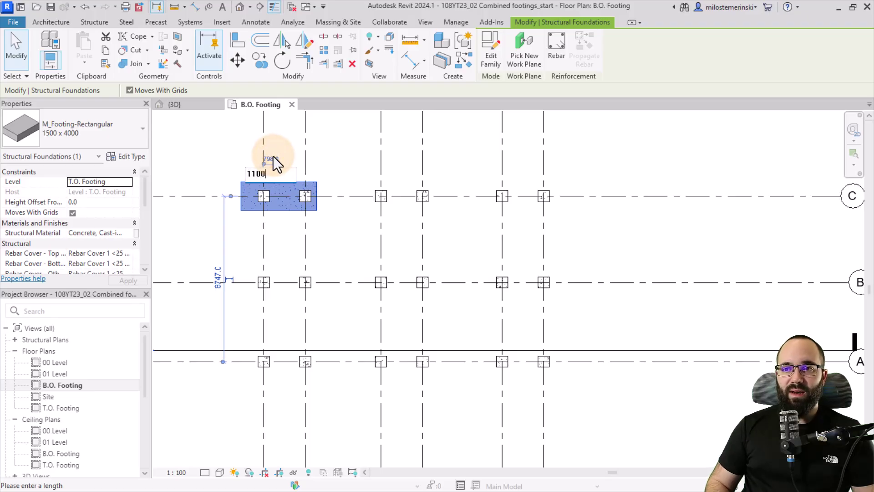
key("Return")
scroll(287, 175, "up", 3)
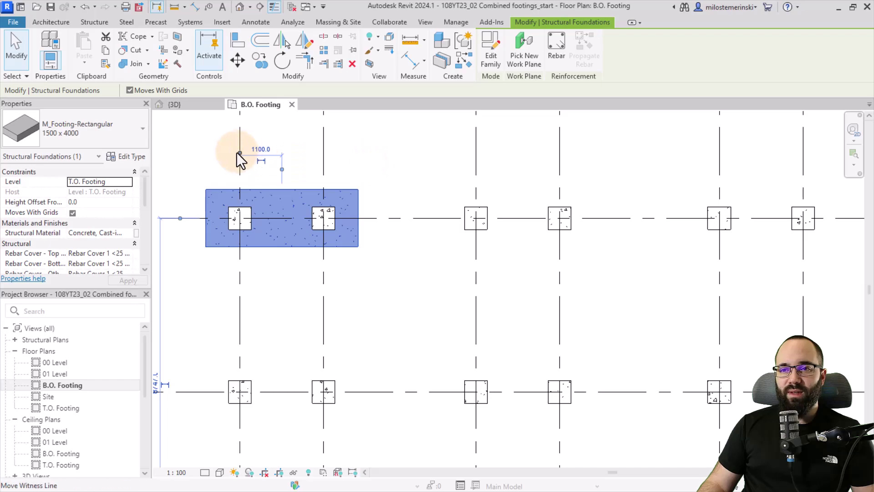
left_click_drag(237, 152, 323, 149)
left_click(362, 163)
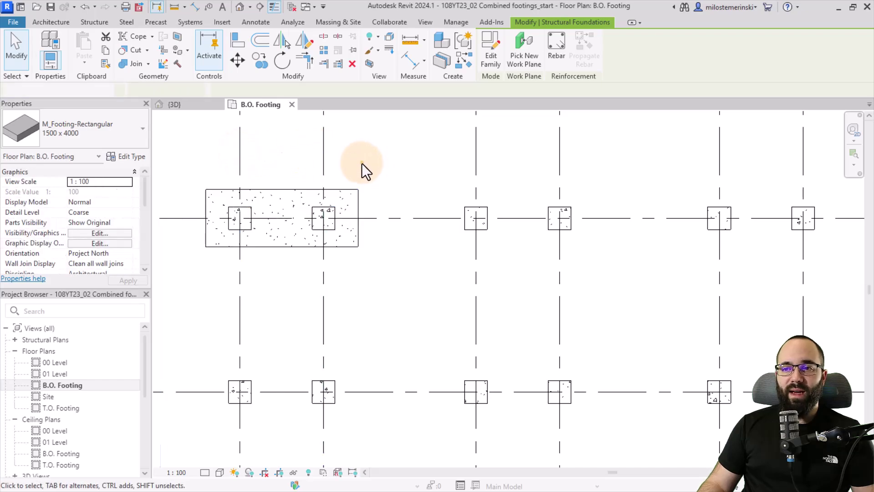
Copy the combined footing from grid C to the column pairs on grids B and A, using multiple copies
scroll(377, 166, "down", 2)
left_click(333, 177)
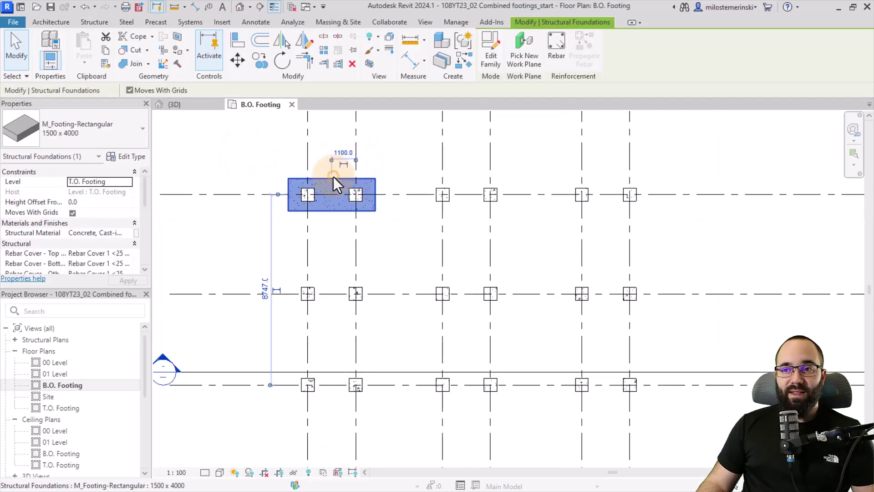
left_click(260, 61)
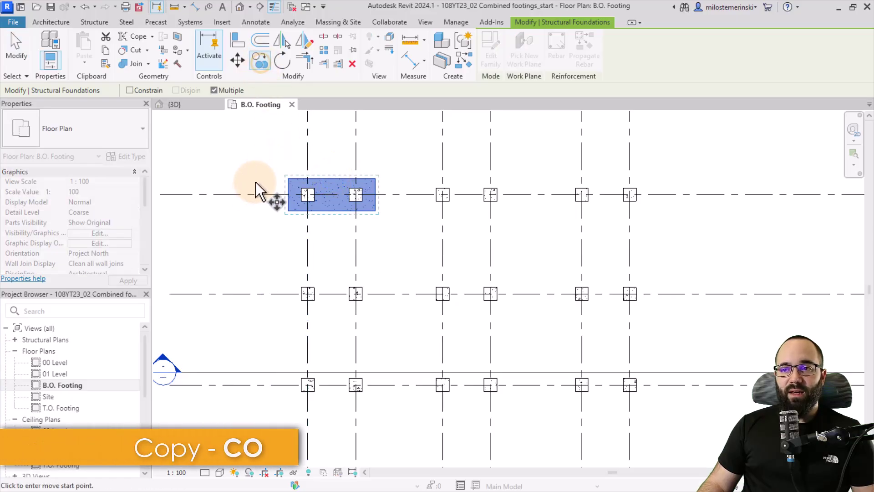
left_click(253, 194)
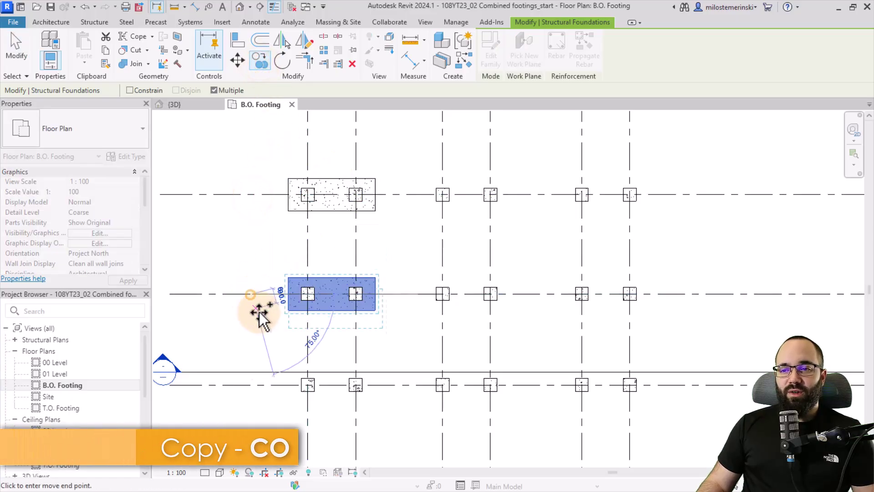
left_click(249, 385)
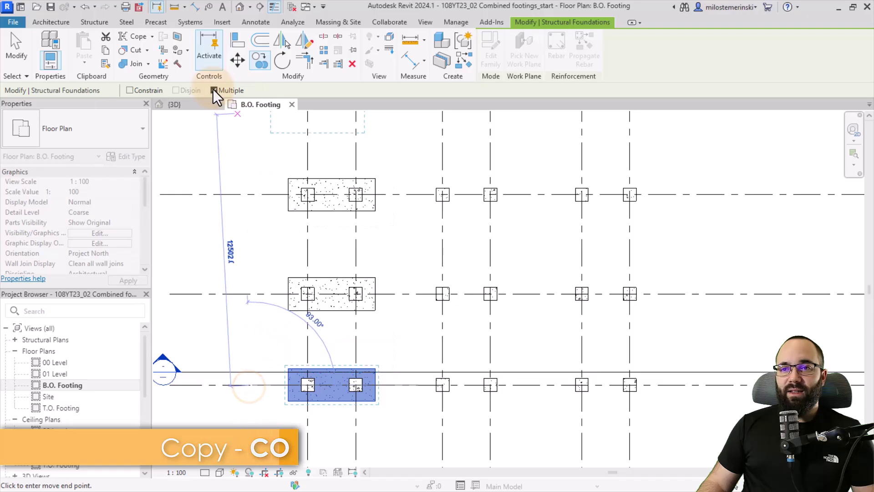
key("Escape")
key("Escape")
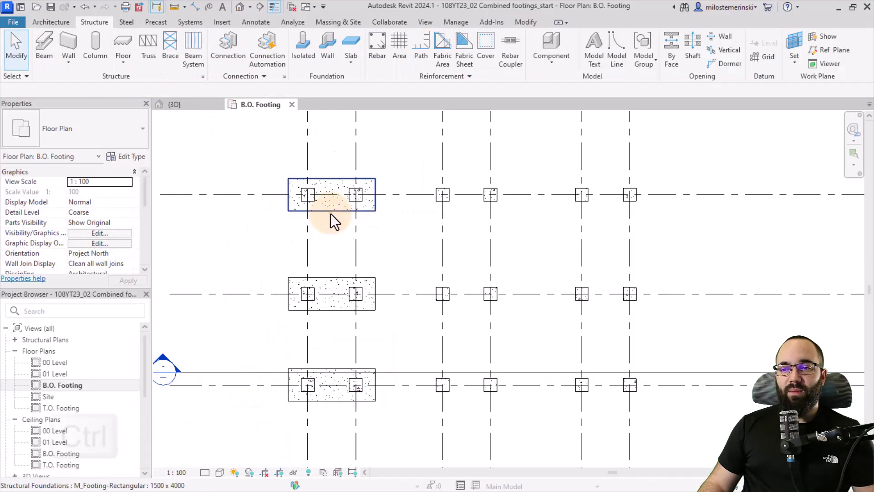
Copy the three combined footings together to the other two sets of column pairs, aligned to their grids
left_click(329, 213, "ctrl")
left_click(335, 279, "ctrl")
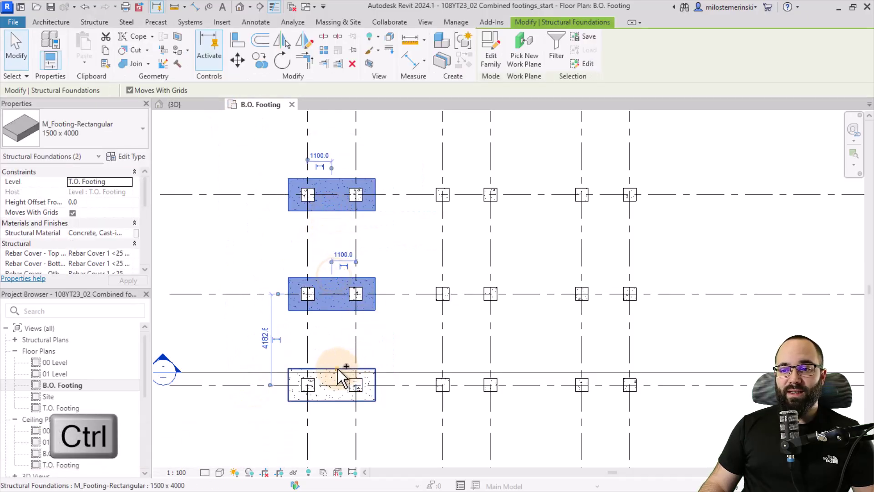
left_click(338, 369, "ctrl")
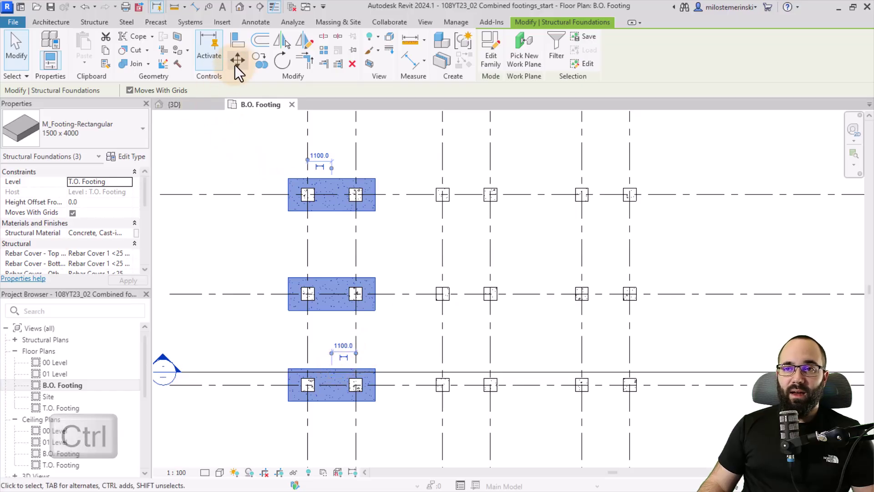
left_click(258, 62)
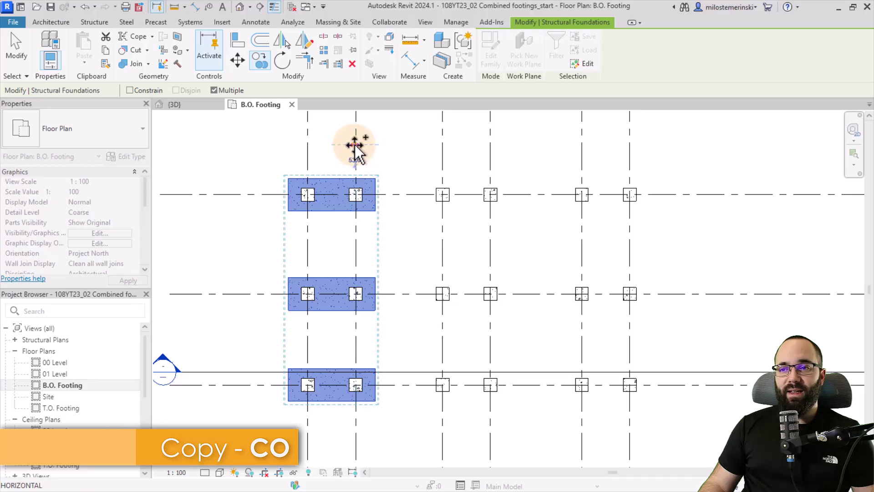
left_click(356, 144)
left_click(490, 143)
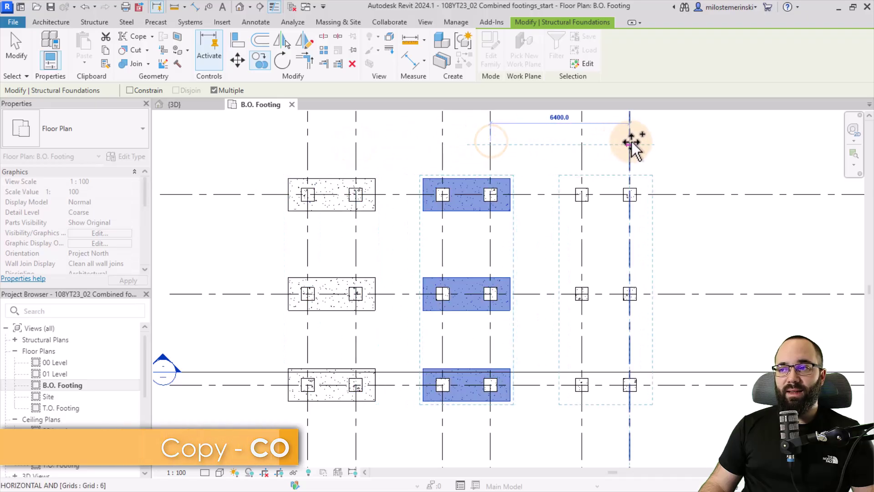
left_click(629, 144)
key("Escape")
key("Escape")
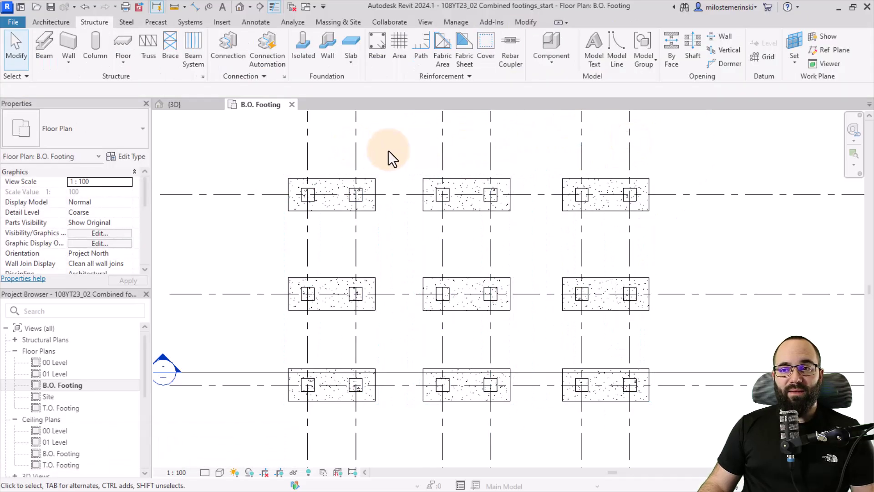
Open the 3D view and examine the combined footings under the column pairs
left_click(179, 104)
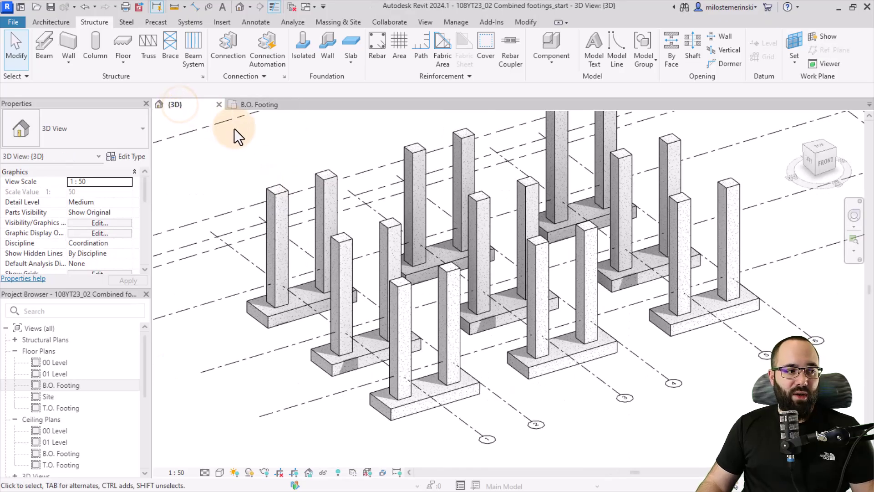
scroll(244, 169, "down", 3)
middle_click_drag(244, 172, 260, 221)
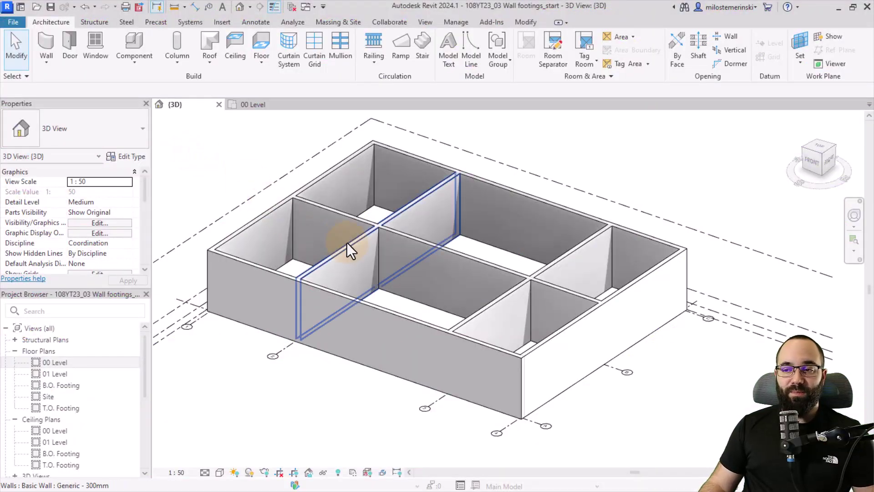
Try setting the end wall's base constraint to T.O. Footing in the wall footings model, and undo the change
middle_click_drag(357, 288, 296, 309, "shift")
scroll(292, 356, "up", 3)
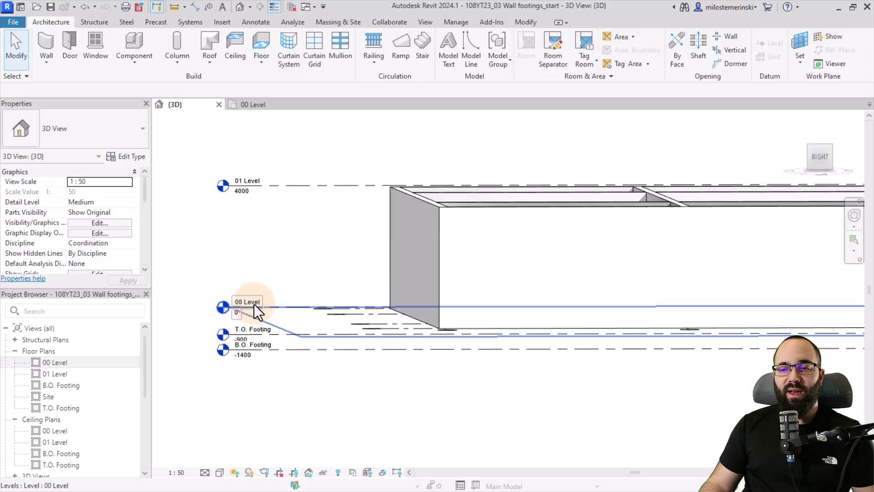
middle_click_drag(275, 301, 252, 299)
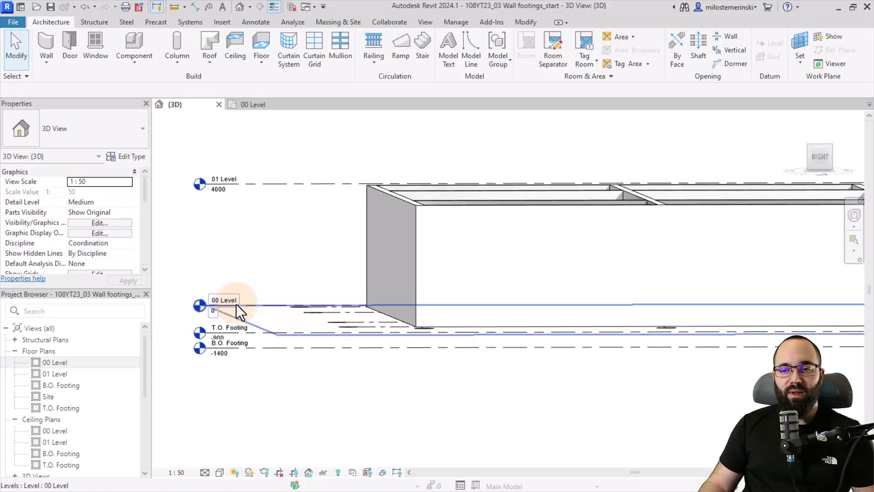
left_click(397, 198)
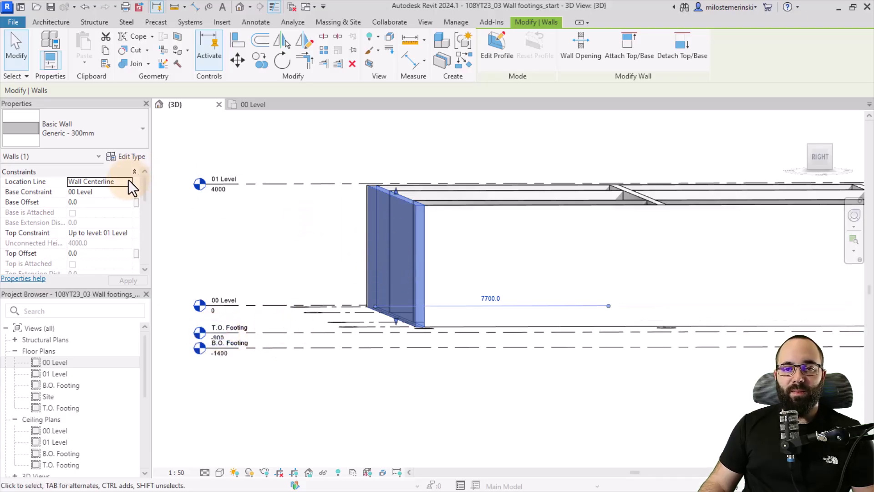
left_click(126, 191)
left_click(94, 210)
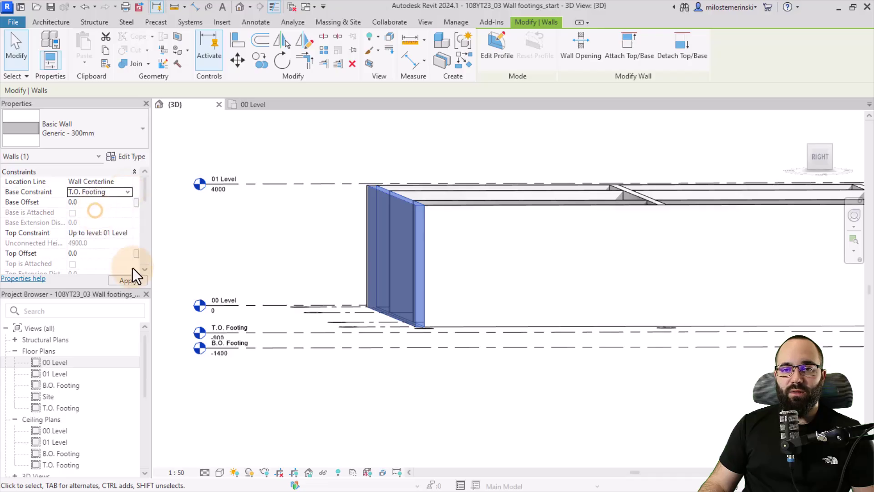
left_click(136, 280)
left_click(263, 265)
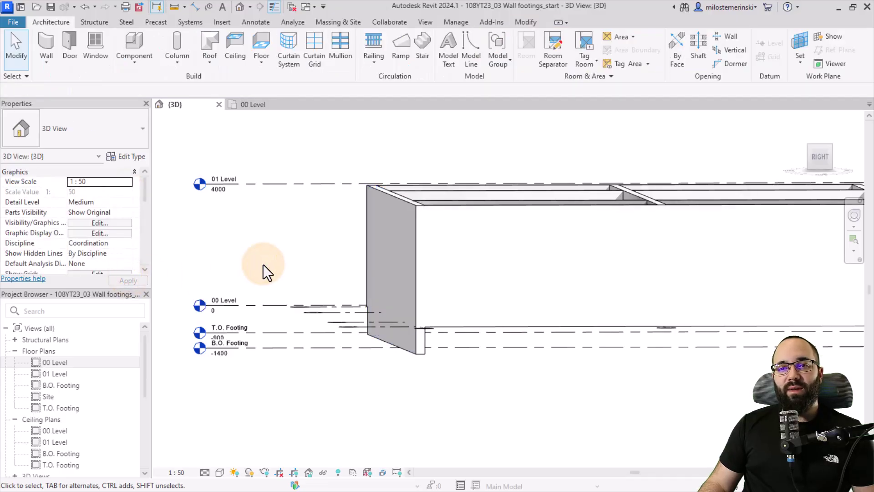
left_click(84, 7)
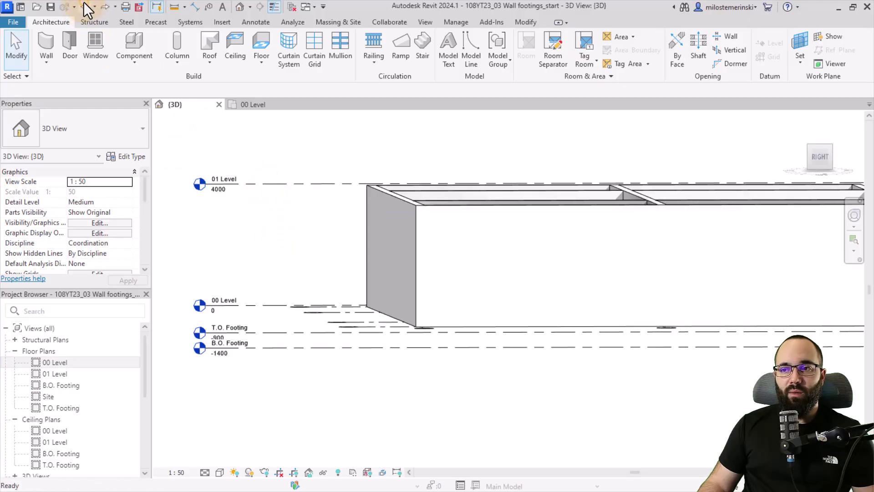
Arrange the 00 Level floor plan and the 3D view side by side, with the whole wall layout shown in both
middle_click_drag(239, 207, 483, 320, "shift")
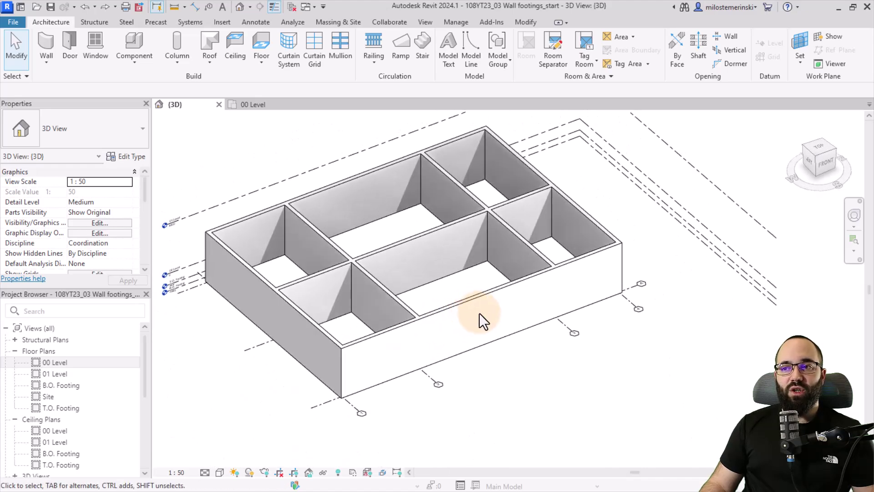
scroll(411, 296, "up", 2)
middle_click_drag(412, 296, 438, 316)
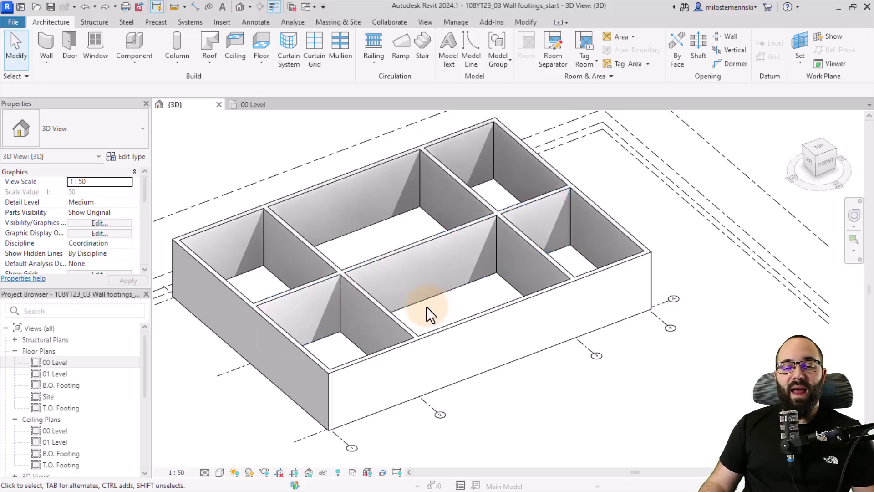
left_click(250, 105)
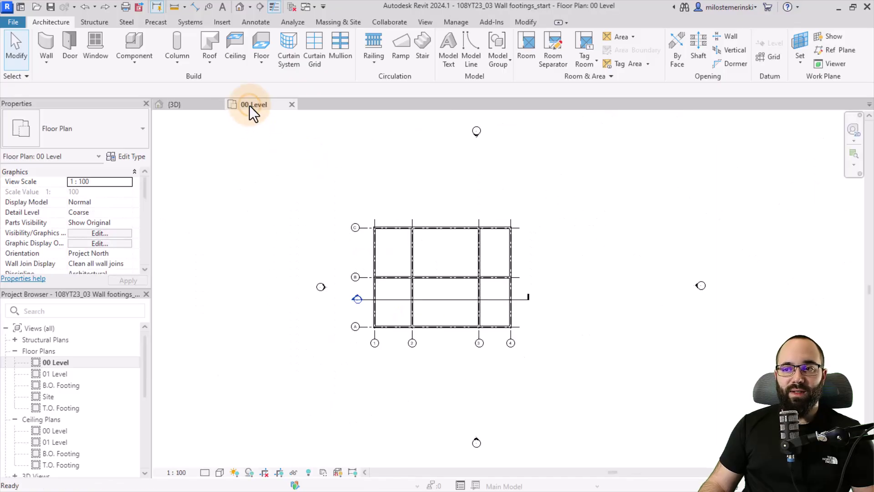
middle_click_drag(424, 276, 340, 259)
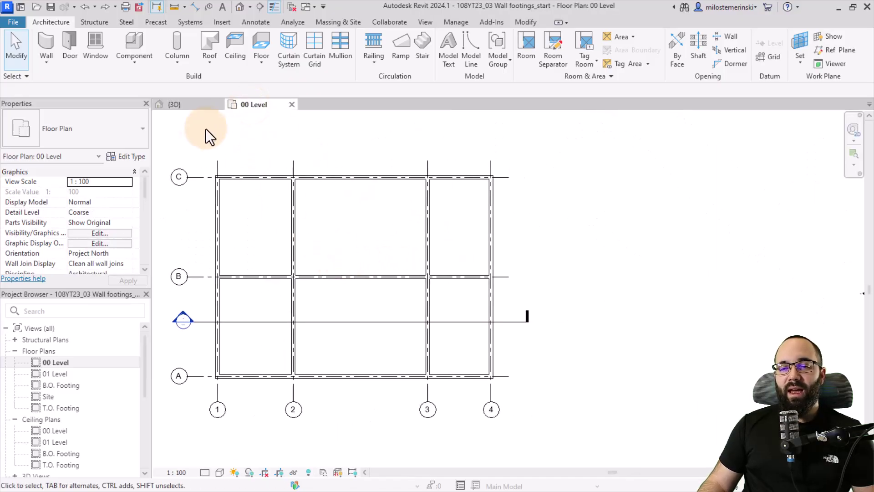
left_click_drag(178, 104, 688, 249)
scroll(722, 223, "down", 3)
mouse_move(723, 224)
middle_mouse_down()
mouse_move(709, 247)
mouse_move(723, 247)
middle_mouse_up()
left_click(235, 250)
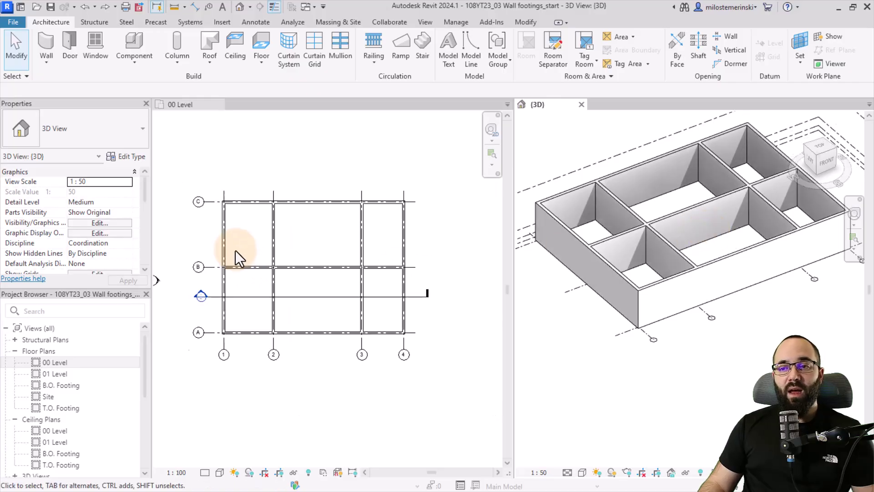
middle_click_drag(301, 237, 302, 224)
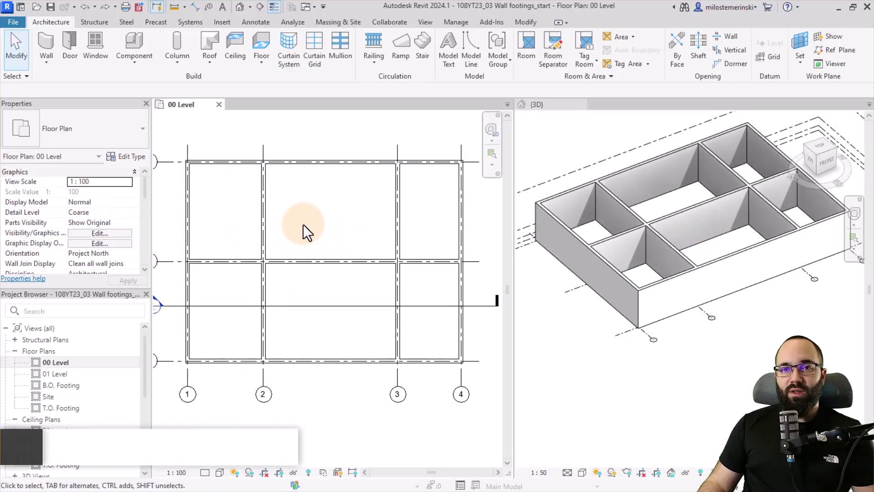
Start a Foundation - 300mm Concrete wall that extends from 00 Level down to T.O. Footing
left_click(45, 46)
left_click(67, 141)
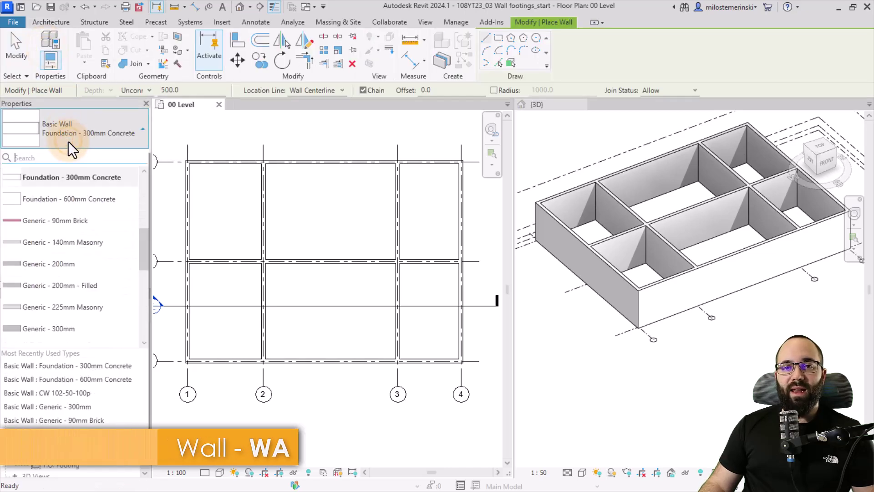
scroll(53, 226, "up", 2)
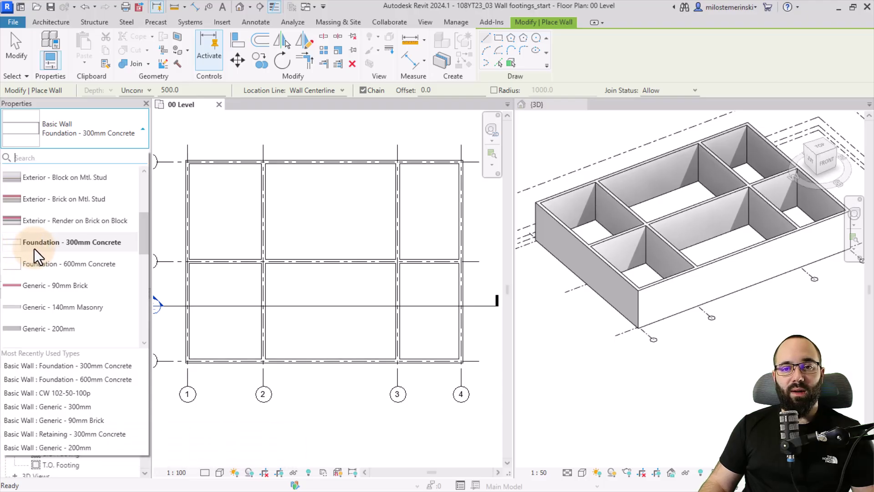
left_click(97, 247)
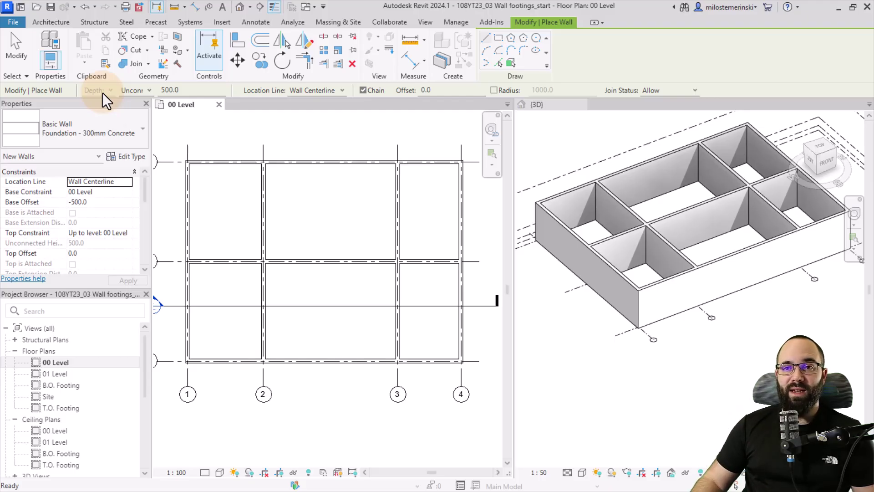
left_click(128, 91)
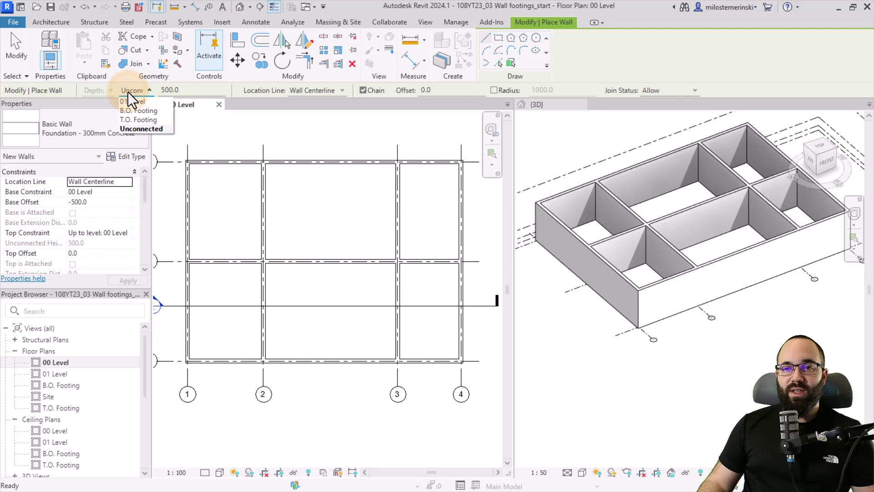
left_click(144, 120)
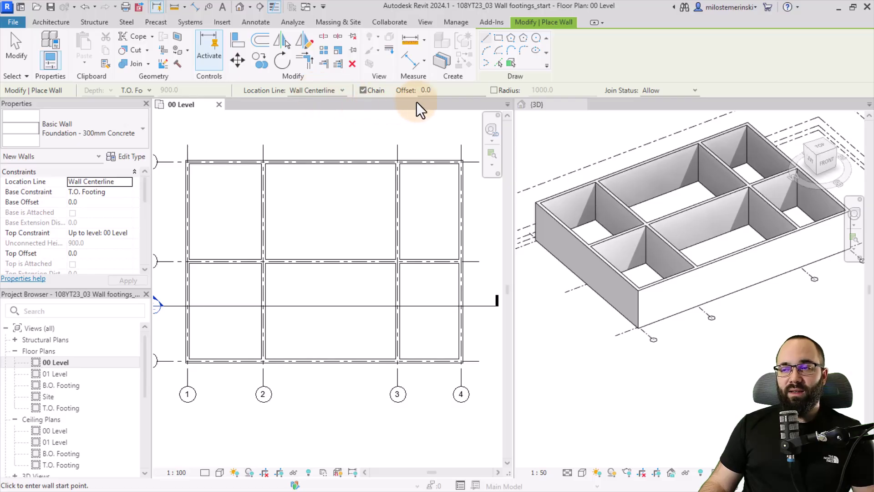
Create foundation walls by picking the centerlines of the existing walls on grids C, 1 and 2
left_click(500, 67)
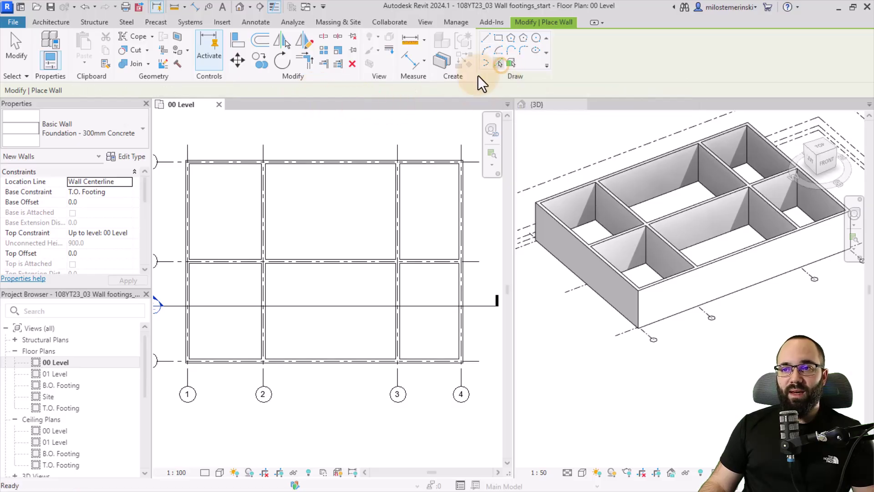
scroll(307, 162, "up", 4)
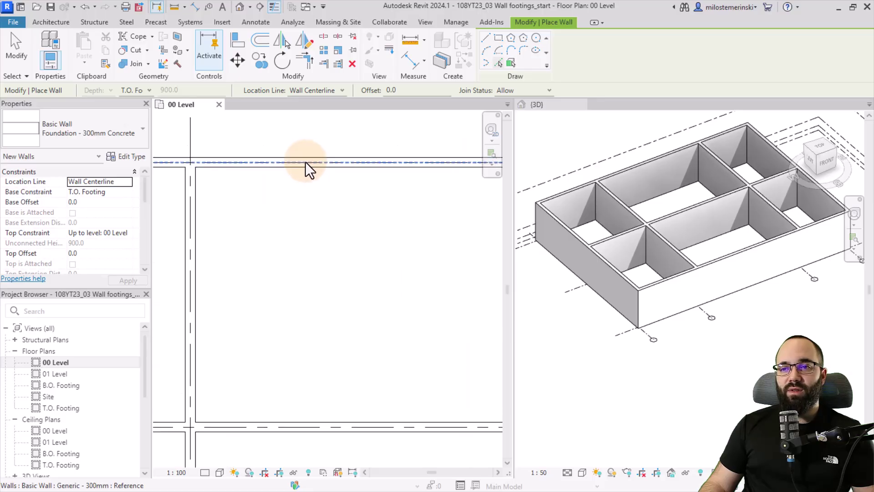
left_click(305, 162)
scroll(223, 165, "down", 3)
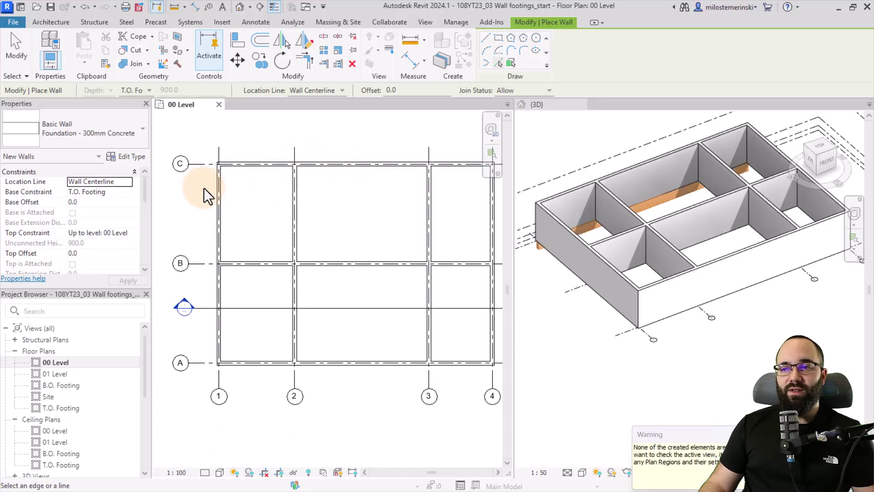
scroll(217, 190, "up", 3)
left_click(219, 189)
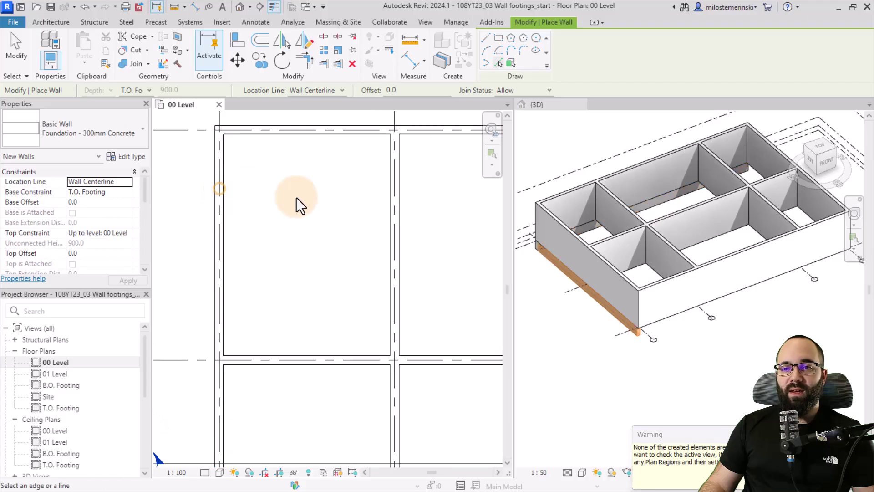
scroll(392, 191, "up", 2)
left_click(397, 190)
scroll(296, 242, "down", 3)
Add foundation walls along the centerlines of the walls on grids B and A
scroll(283, 291, "up", 3)
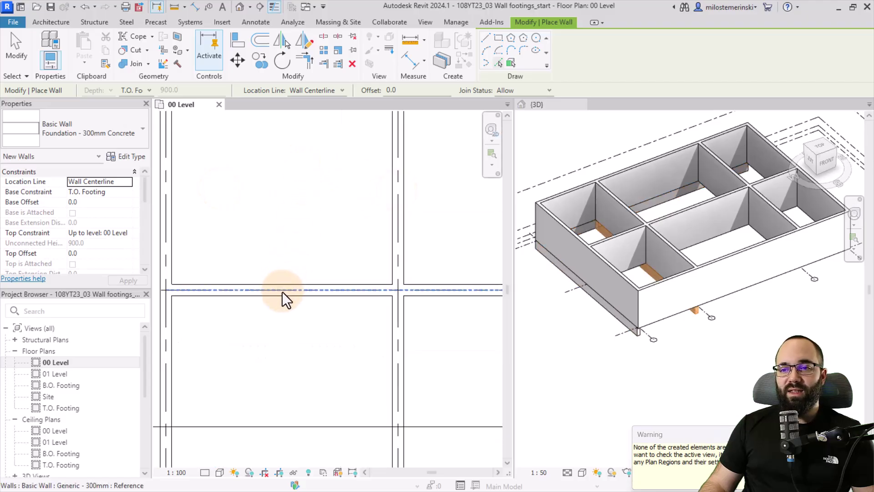
left_click(283, 291)
scroll(273, 246, "down", 3)
scroll(318, 364, "up", 3)
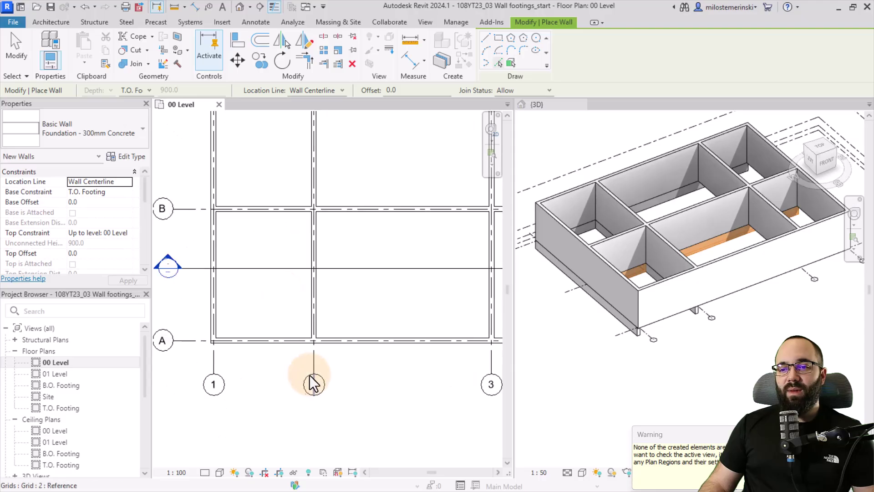
scroll(345, 337, "up", 2)
left_click(342, 338)
scroll(240, 264, "down", 3)
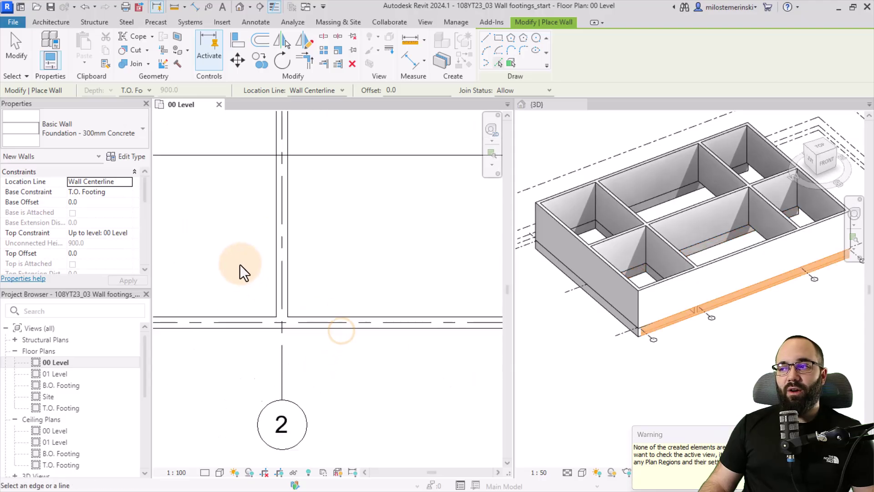
Add foundation walls along the centerlines of the walls on grids 3 and 4
scroll(346, 255, "down", 3)
scroll(286, 249, "up", 2)
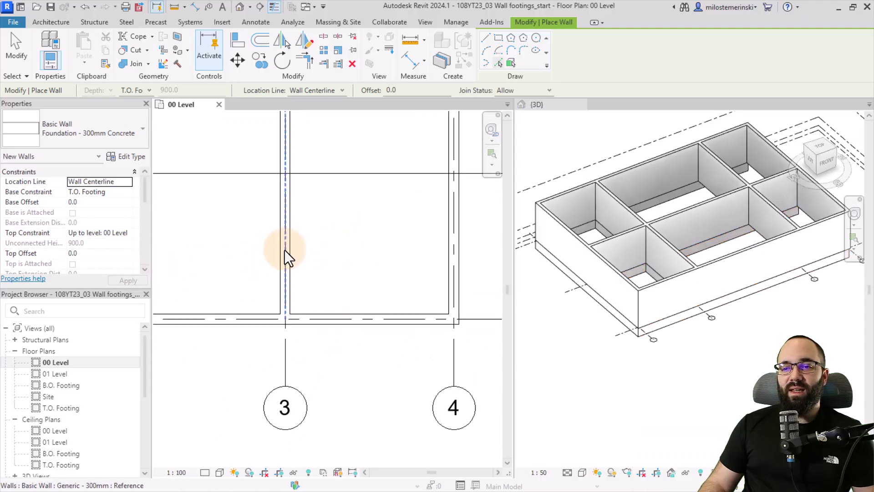
left_click(284, 250)
scroll(369, 255, "down", 2)
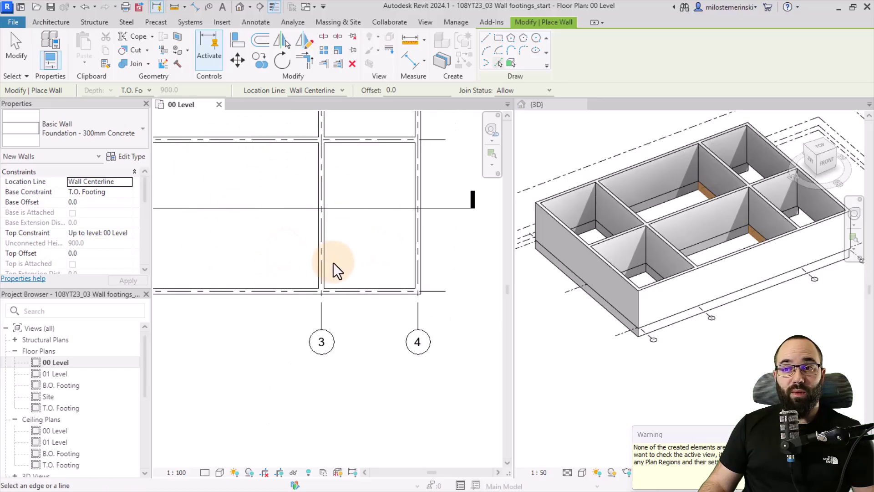
left_click(422, 237)
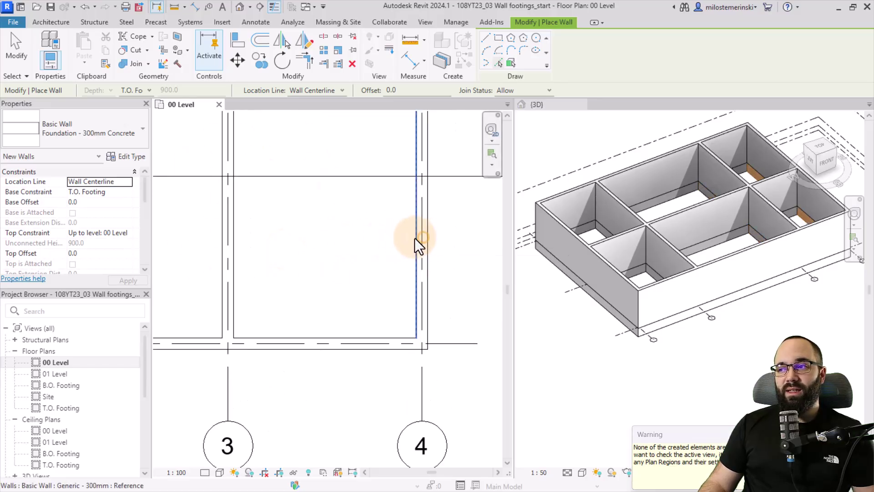
scroll(414, 238, "up", 2)
scroll(291, 236, "down", 4)
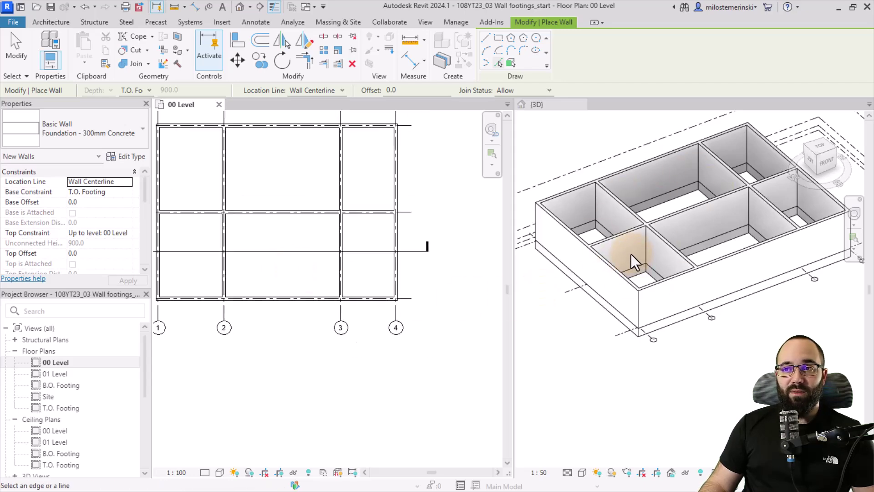
Close the 00 Level floor plan and examine the foundation walls from several angles in the 3D view
left_click(219, 105)
mouse_move(444, 359)
middle_mouse_down("shift")
mouse_move(394, 334)
mouse_move(437, 384)
mouse_move(478, 380)
mouse_move(433, 371)
middle_mouse_up("shift")
scroll(398, 304, "up", 2)
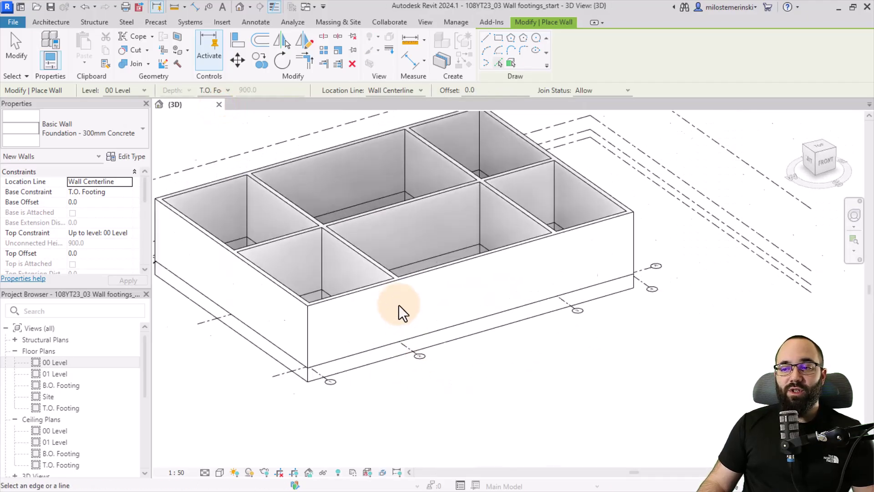
scroll(392, 392, "down", 2)
middle_click_drag(392, 392, 365, 375, "shift")
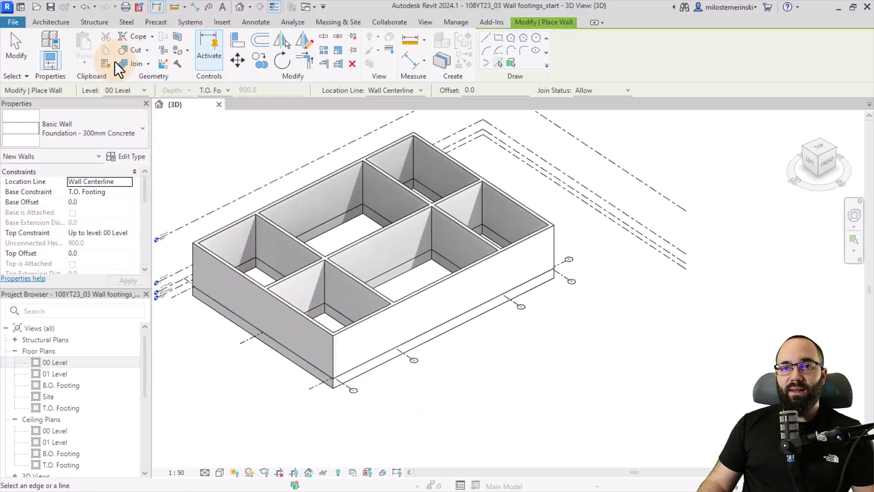
Start placing a structural wall foundation of the Bearing Footing - 900 x 300 type
left_click(94, 22)
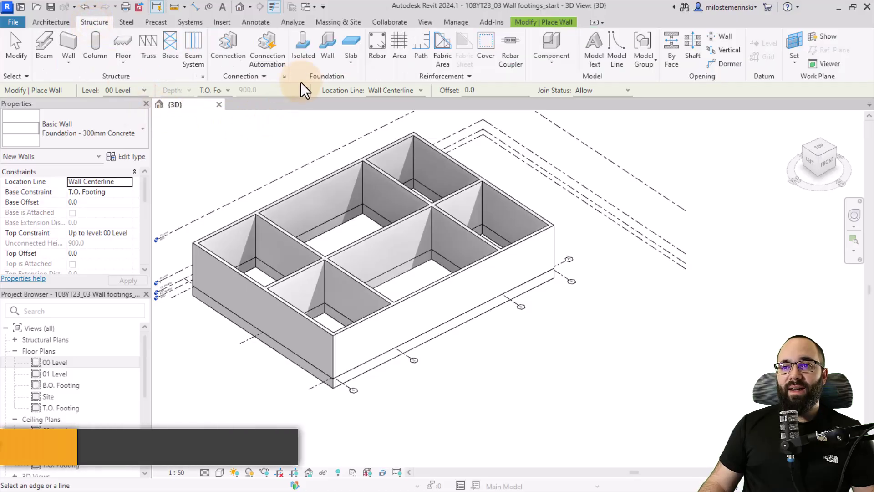
left_click(326, 57)
left_click(321, 58)
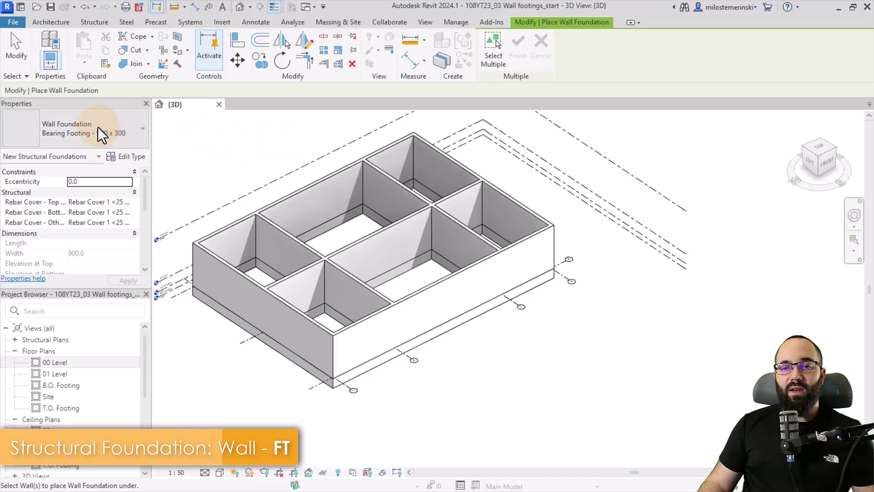
left_click(82, 137)
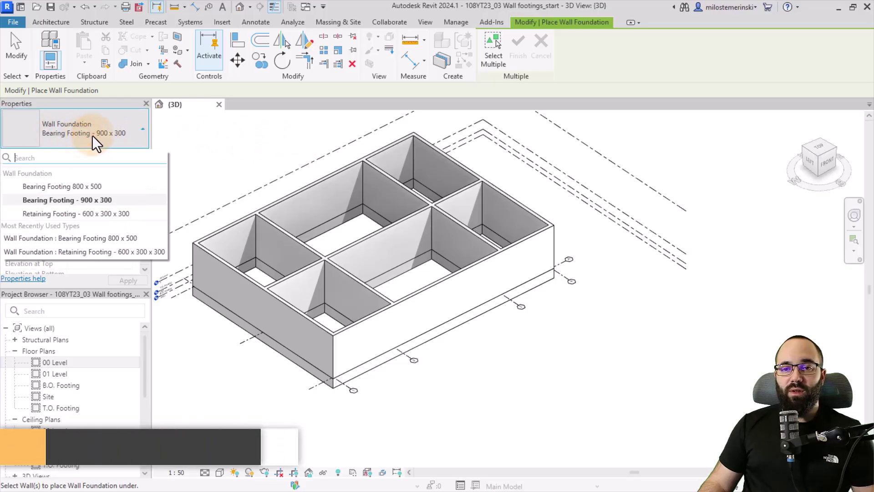
left_click(92, 135)
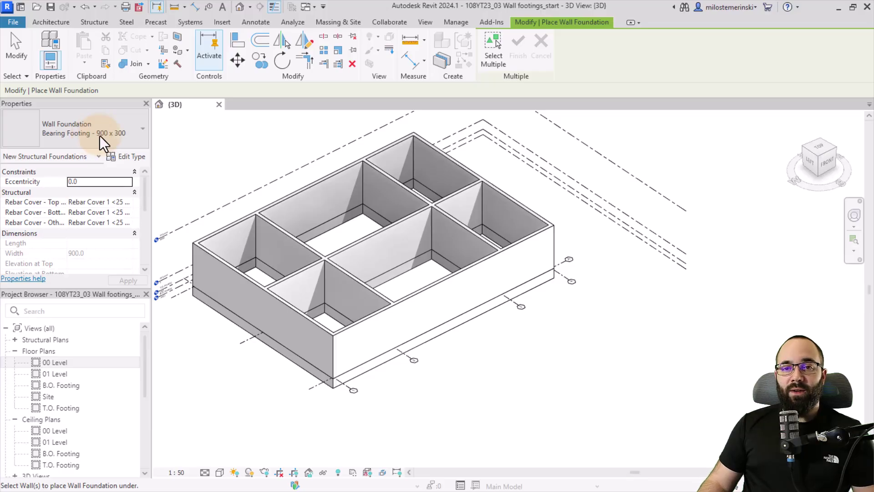
Try placing the wall footing under the upper Generic - 300mm wall on grid A, and undo the placement
scroll(437, 319, "up", 3)
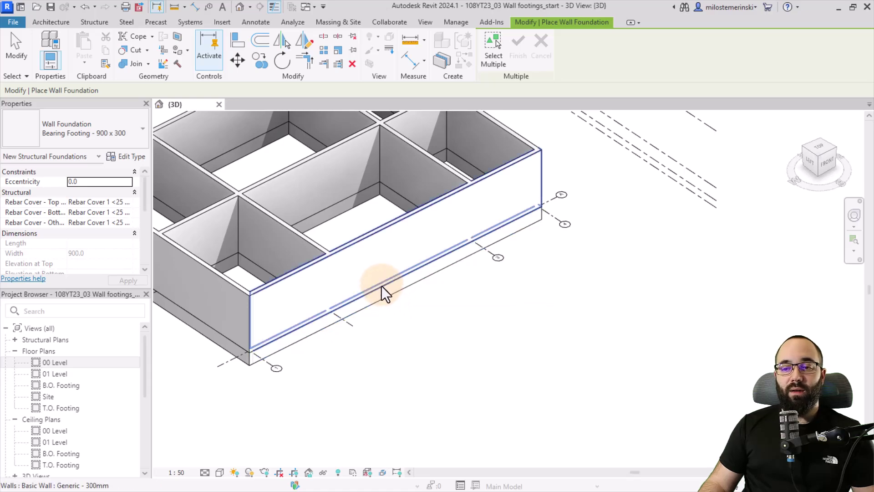
left_click(381, 285)
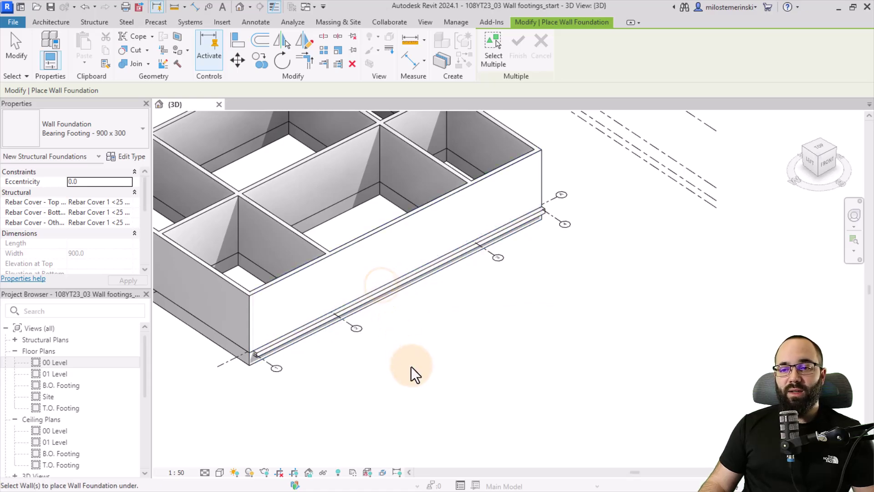
middle_click_drag(412, 371, 419, 351, "shift")
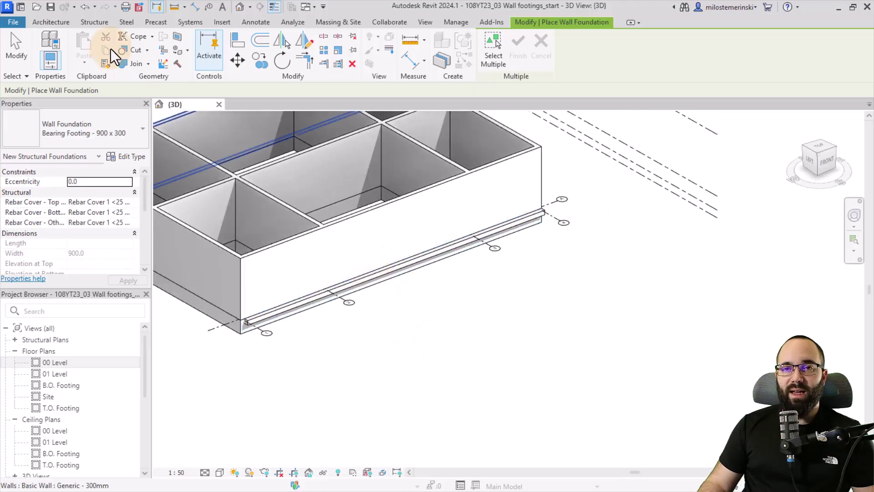
left_click(83, 7)
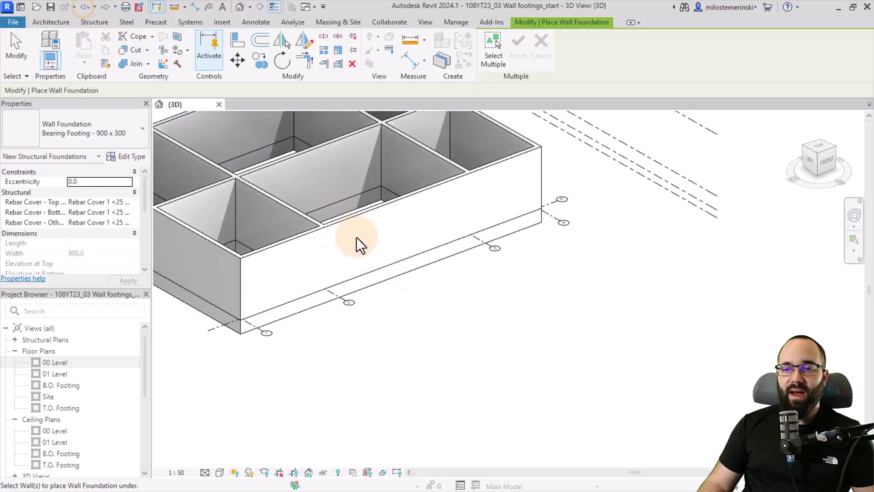
Place Bearing Footing - 900 x 300 wall footings under the foundation walls on grids A, 1, 2 and B
left_click(383, 279)
scroll(412, 362, "down", 4)
middle_click_drag(412, 370, 413, 131, "shift")
scroll(299, 163, "up", 5)
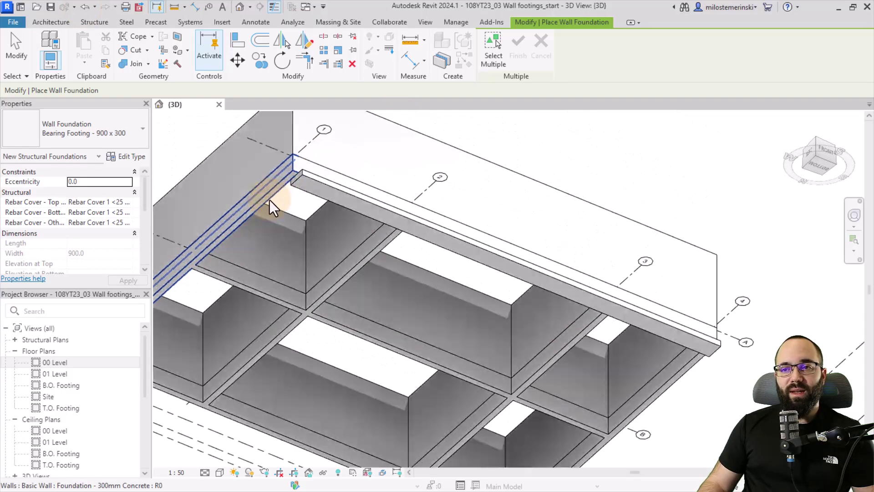
left_click(269, 199)
left_click(359, 254)
left_click(258, 295)
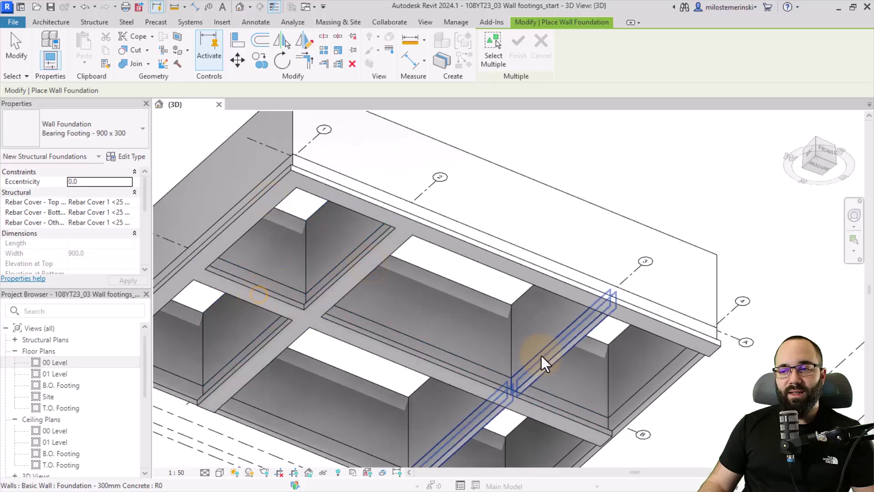
Place the remaining 900 x 300 wall footings under the foundation walls on grids 3, 4 and C
left_click(551, 362)
middle_click_drag(551, 361, 526, 223)
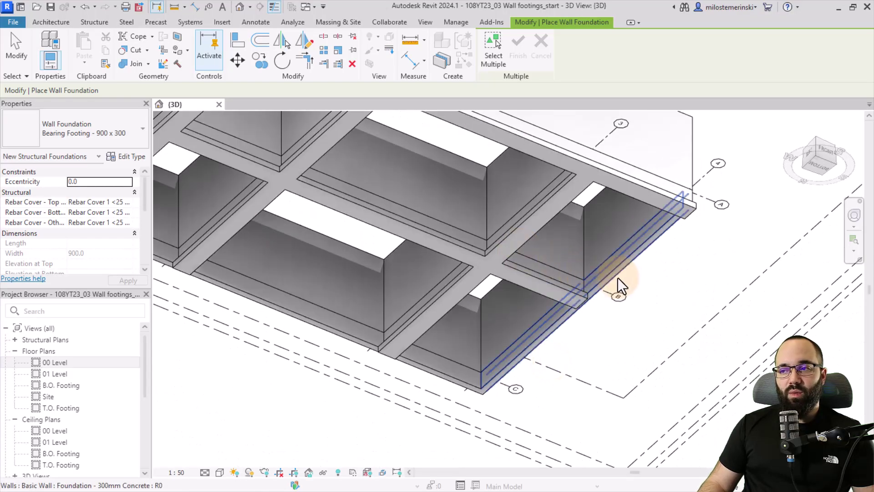
left_click(617, 277)
scroll(346, 323, "down", 4)
middle_click_drag(400, 327, 387, 385, "shift")
scroll(384, 411, "up", 5)
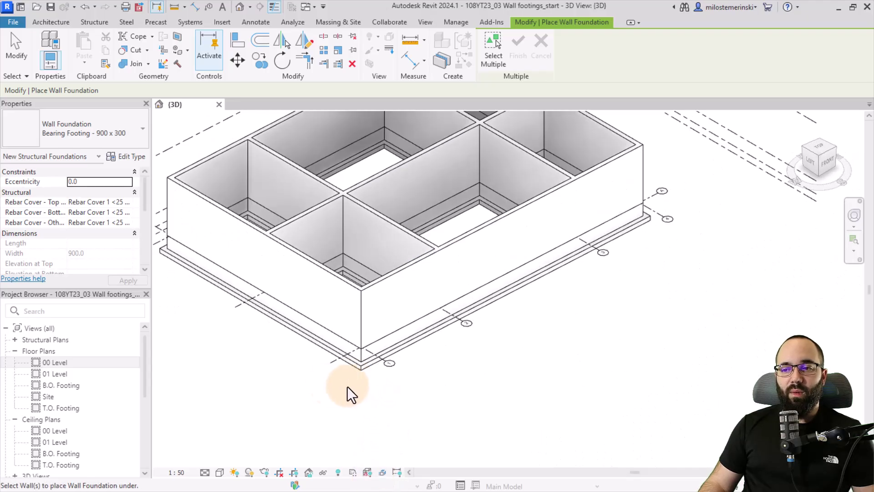
key("Escape")
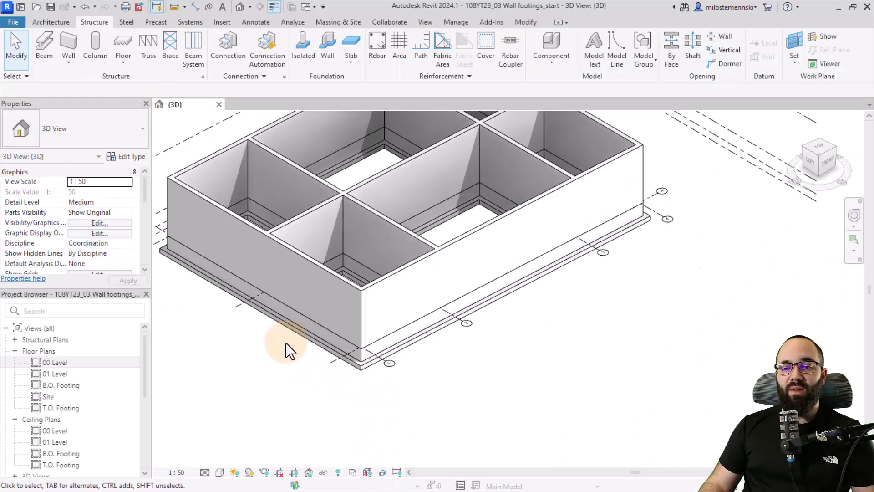
Select all Bearing Footing - 900 x 300 instances in the entire project and change their type to Bearing Footing 800 x 500
left_click(280, 326)
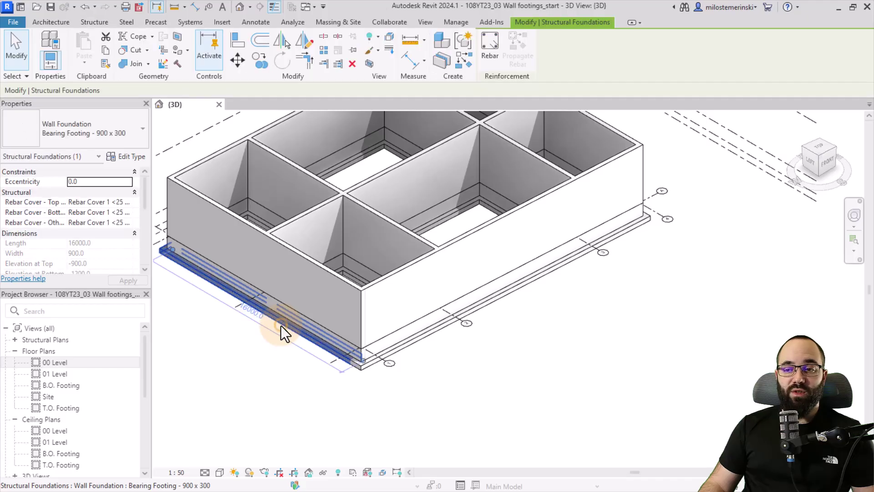
right_click(173, 299)
mouse_move(264, 290)
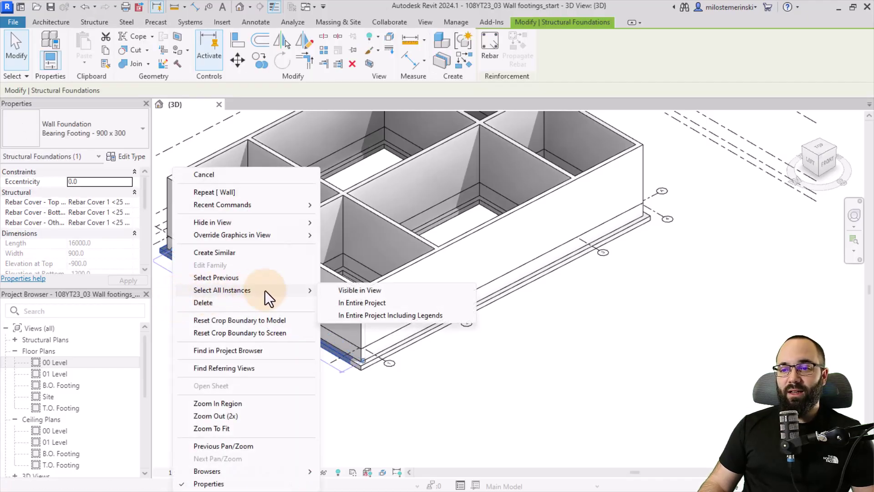
left_click(369, 302)
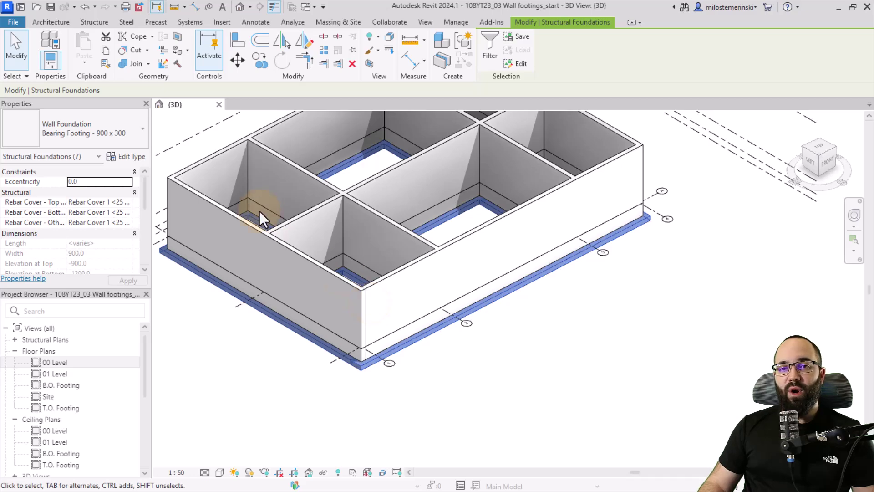
left_click(122, 138)
left_click(75, 189)
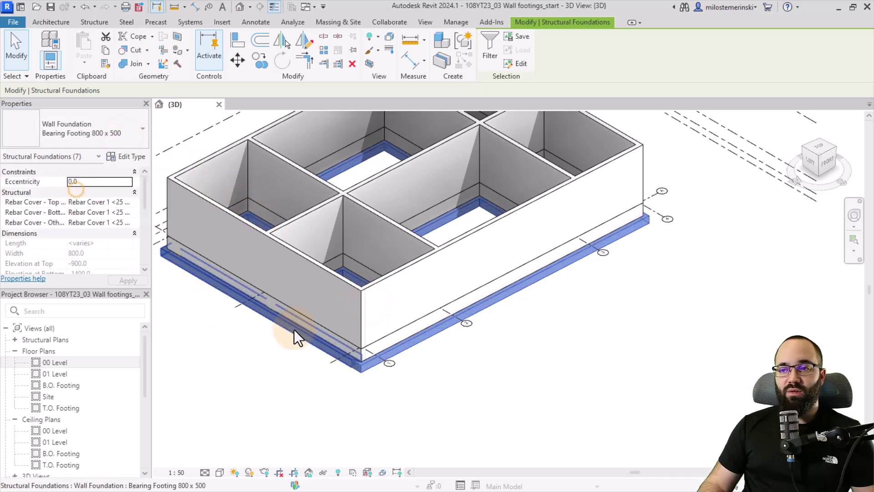
middle_click_drag(301, 395, 450, 432, "shift")
left_click(285, 386)
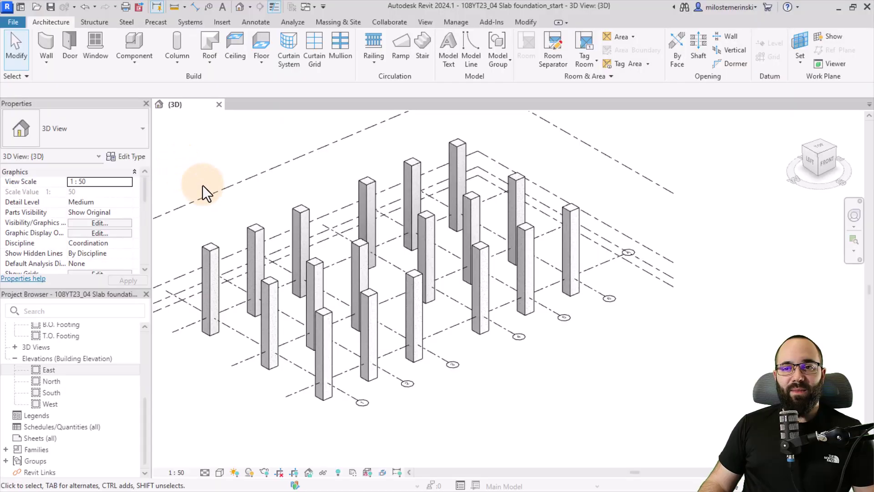
mouse_move(221, 214)
middle_mouse_down("shift")
mouse_move(242, 236)
mouse_move(212, 228)
middle_mouse_up("shift")
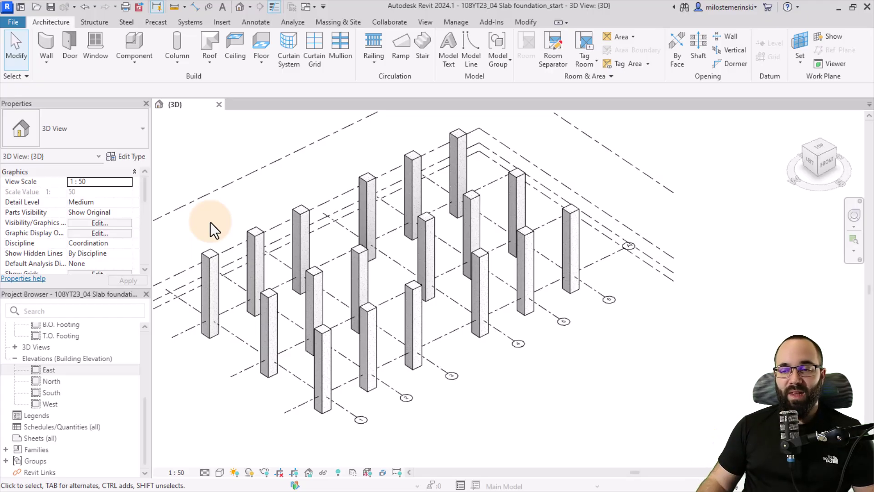
In the T.O. Footing floor plan, start a structural foundation slab of type 450mm Foundation Slab
scroll(110, 348, "up", 5)
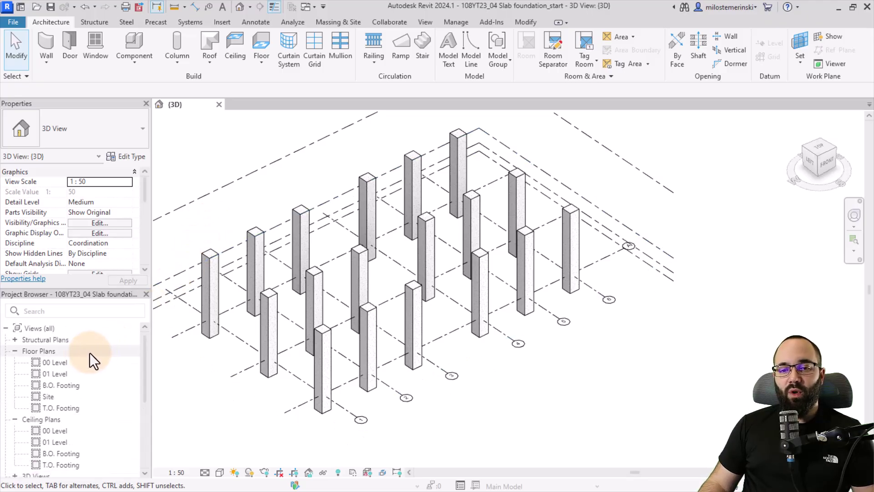
double_click(65, 409)
scroll(477, 333, "up", 6)
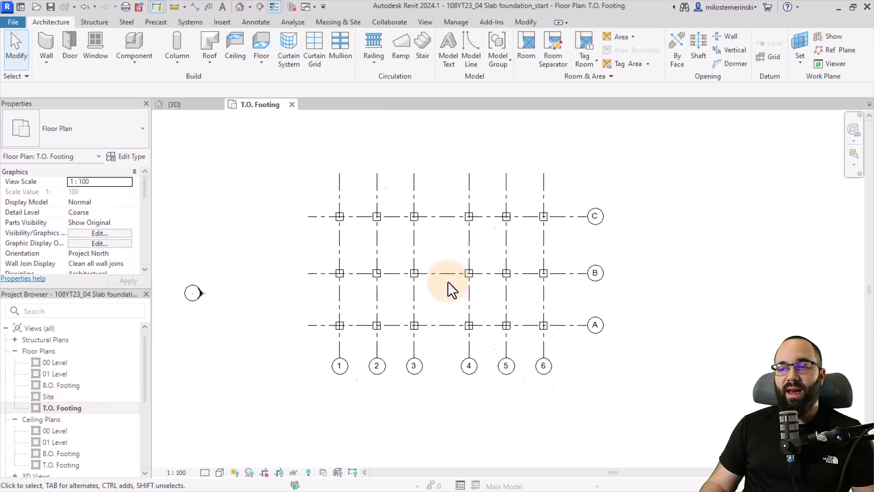
middle_click_drag(436, 293, 433, 312)
scroll(423, 310, "down", 1)
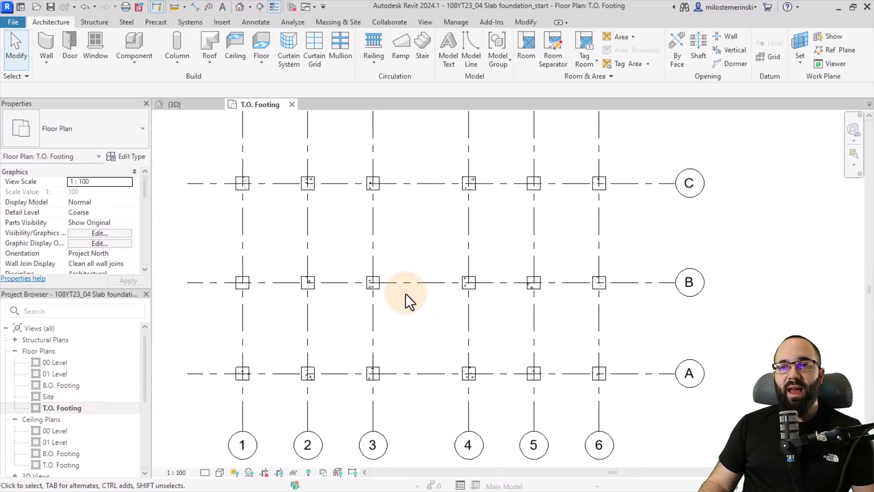
left_click(94, 21)
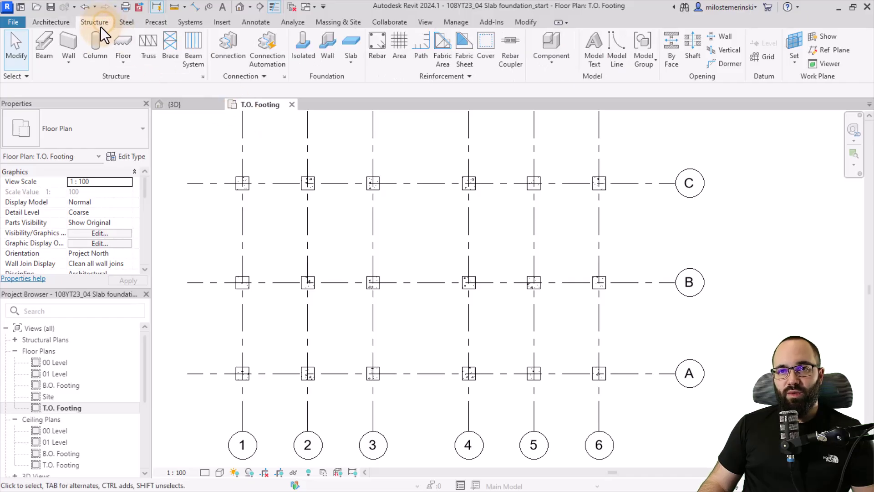
left_click(356, 41)
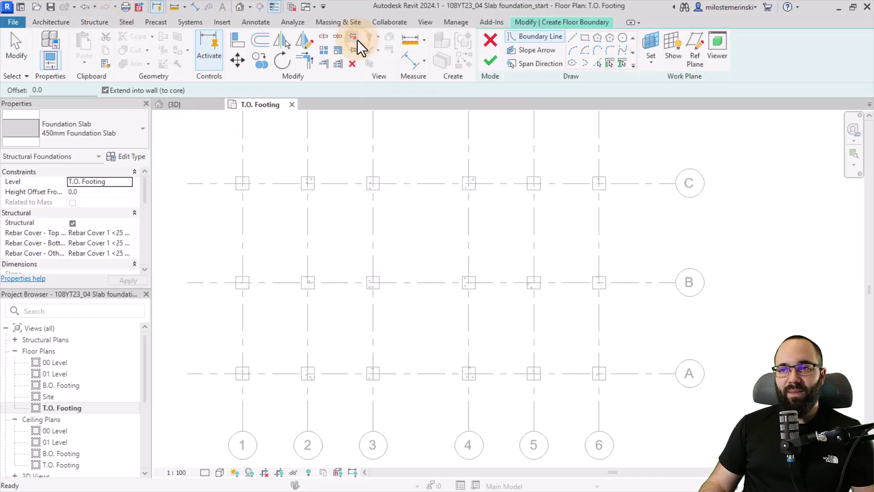
left_click(84, 129)
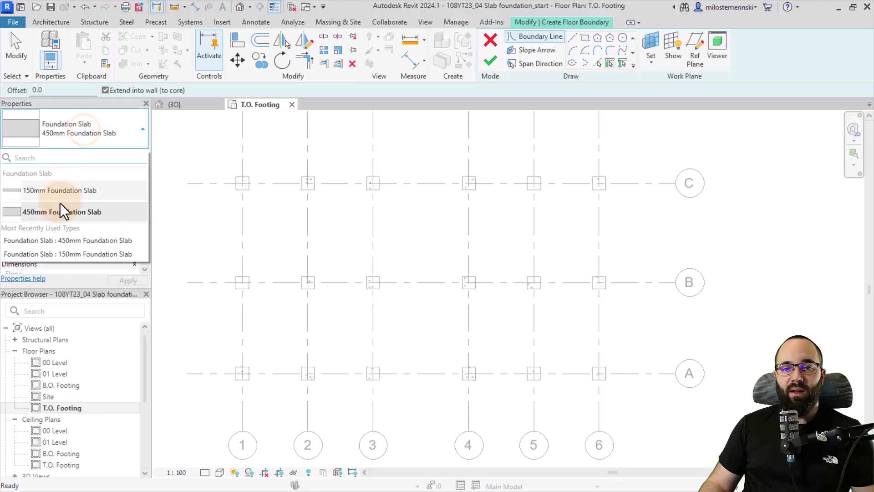
left_click(36, 213)
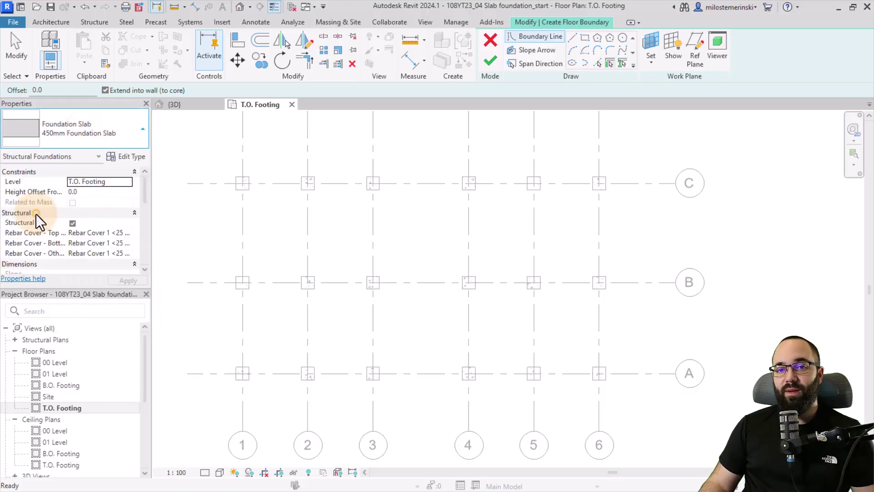
scroll(227, 210, "down", 2)
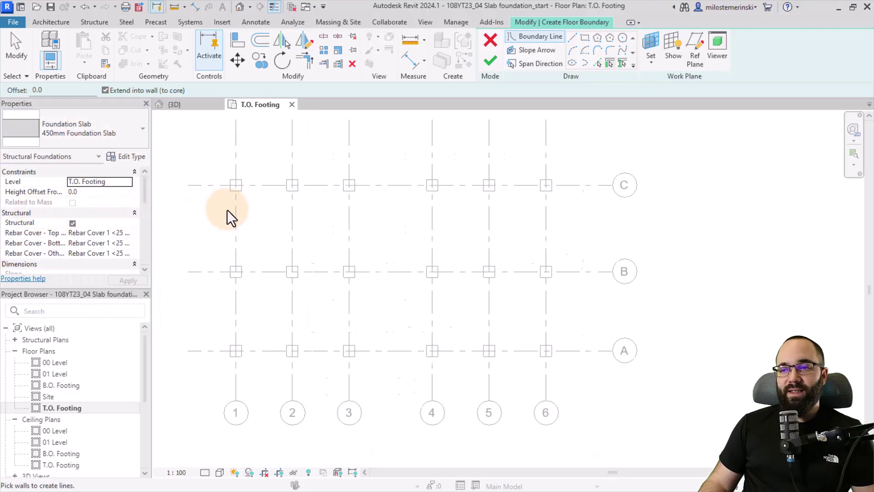
Sketch a rectangular slab boundary around all columns with a 600 mm offset, from the outer corner at C-1 to A-6
left_click(586, 39)
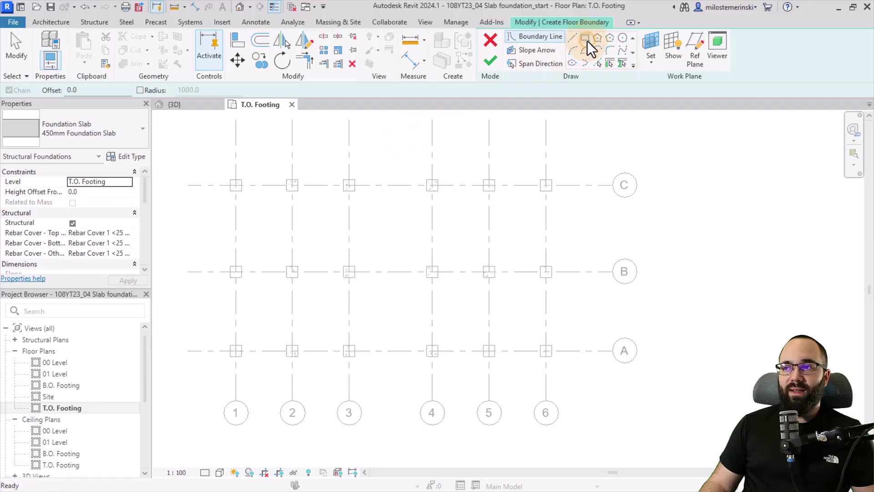
double_click(86, 91)
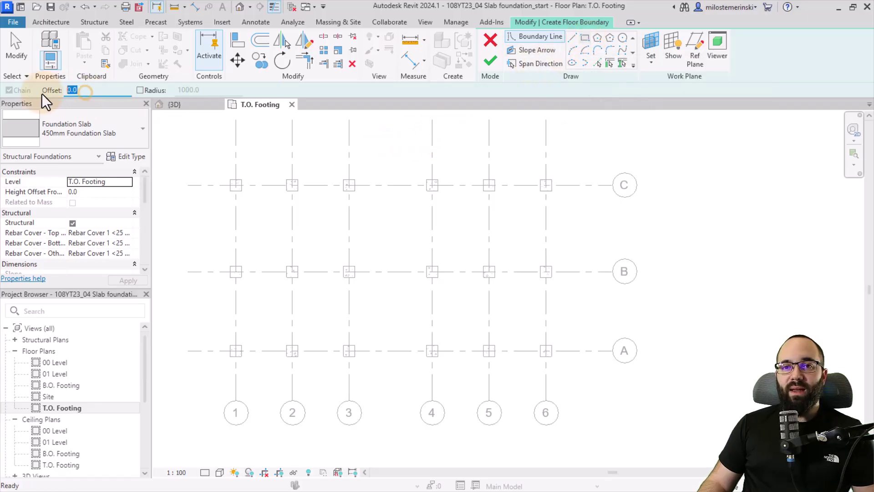
type("600")
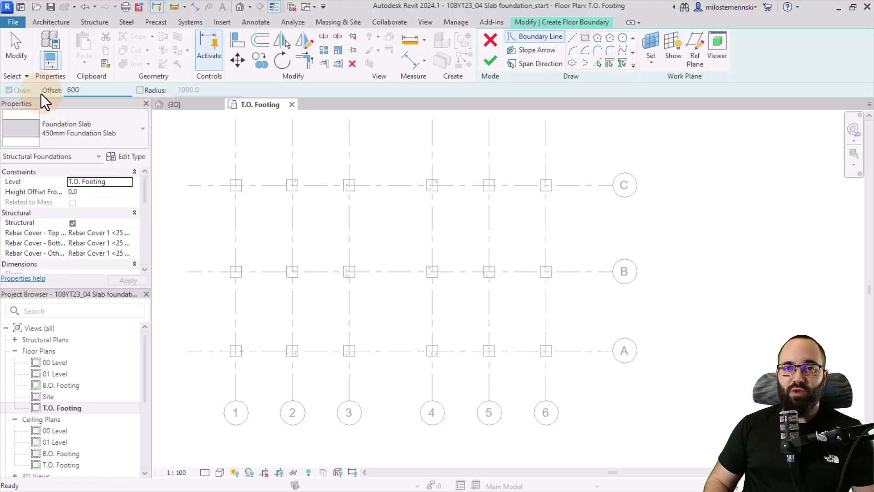
key("Return")
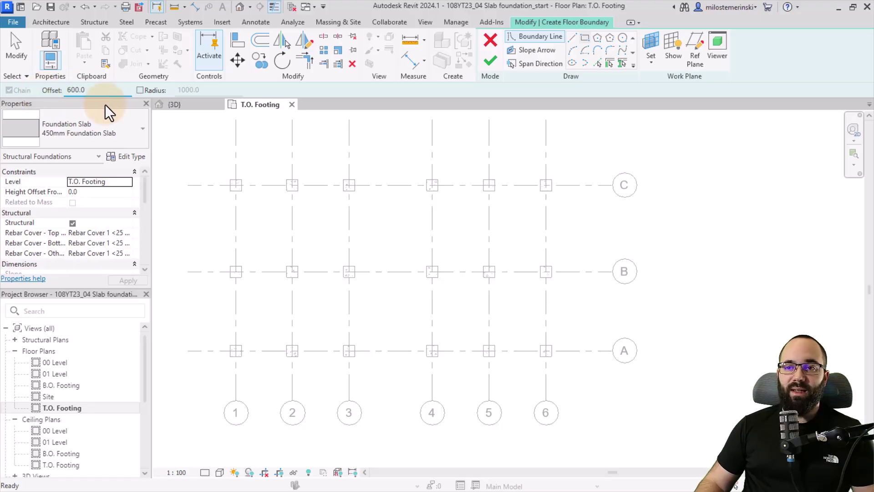
left_click(230, 180)
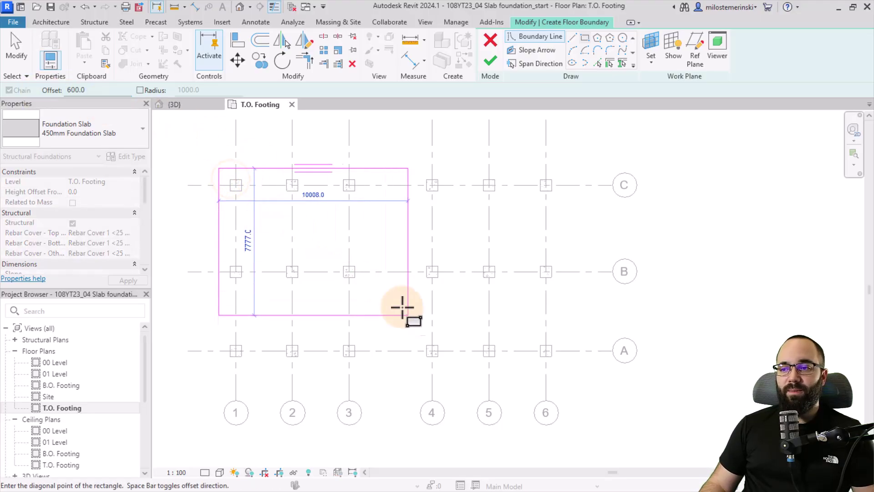
left_click(552, 356)
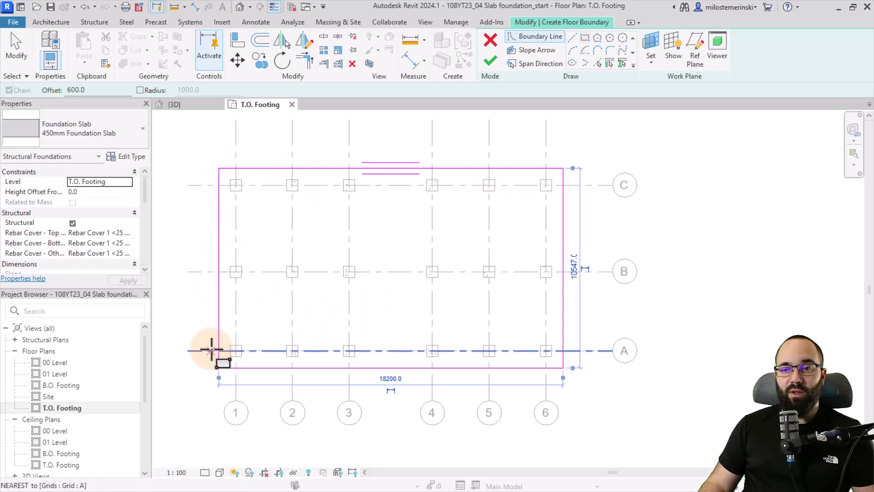
Set the slab's span direction to the boundary edge beside grid 1, finish the sketch and check the slab in 3D
left_click(531, 65)
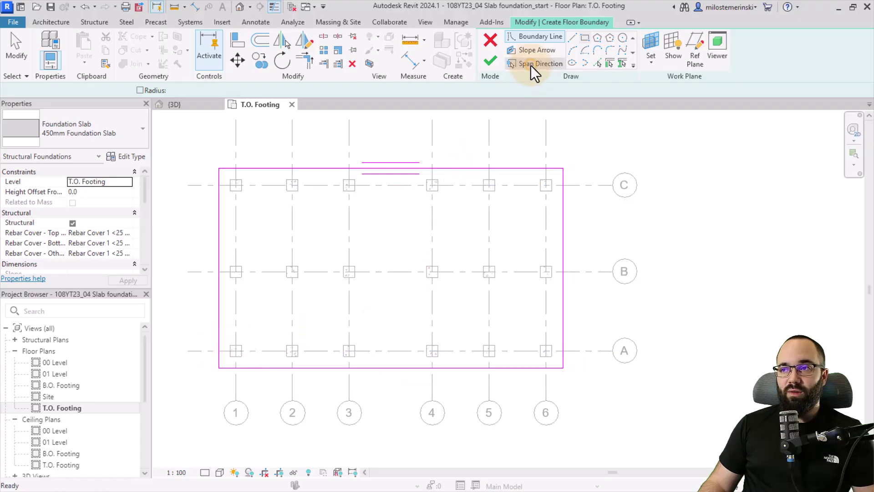
left_click(215, 219)
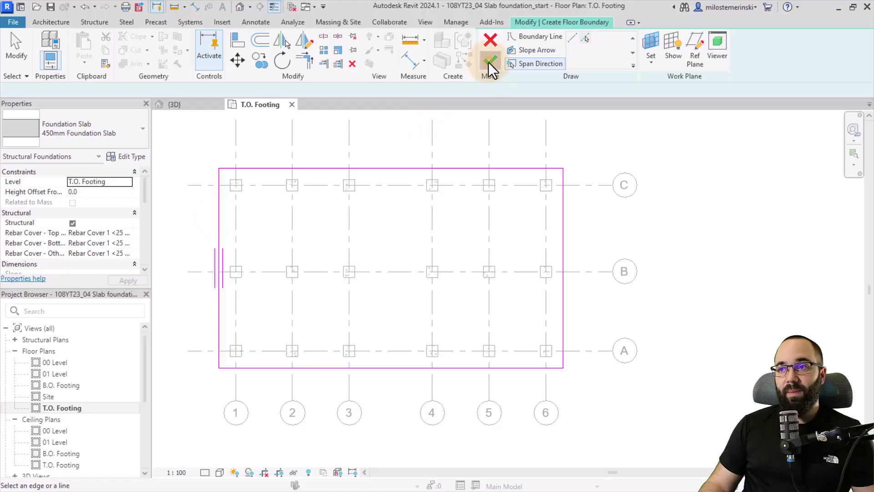
left_click(488, 62)
left_click(187, 105)
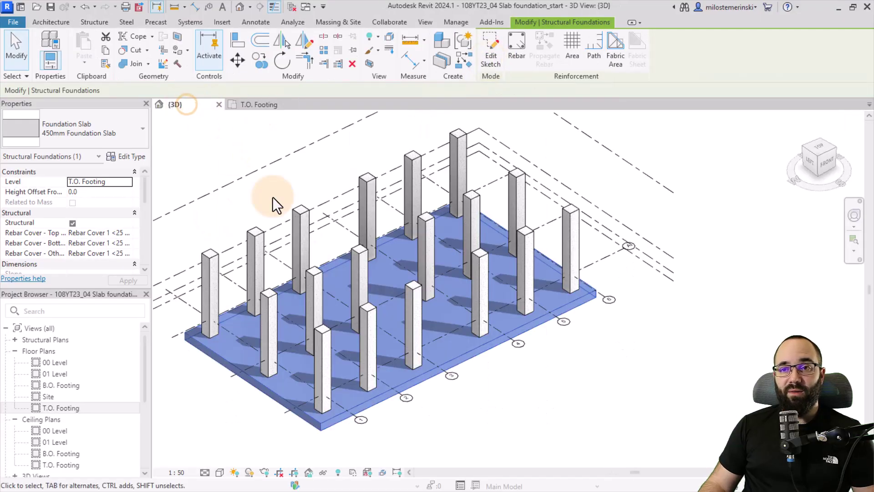
middle_click_drag(450, 406, 457, 382, "shift")
left_click(457, 382)
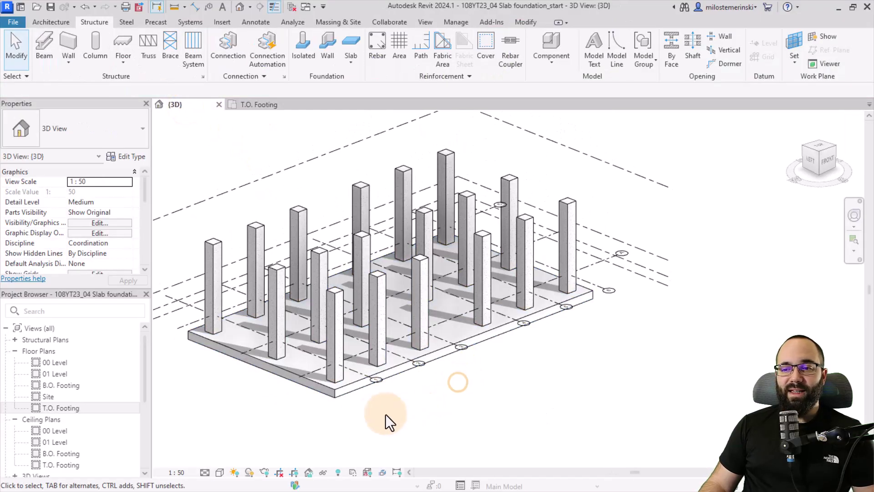
middle_click_drag(385, 413, 410, 416, "shift")
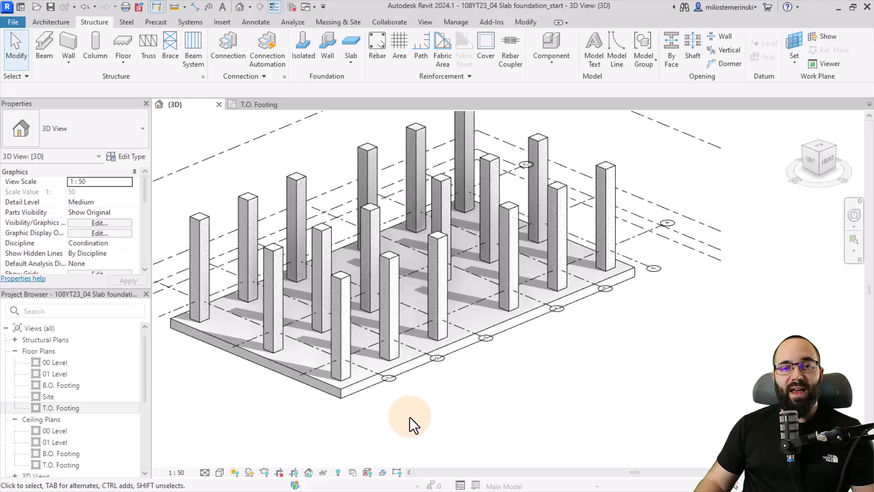
Add slab edges along the bottom edges on all four sides of the foundation slab
left_click(350, 65)
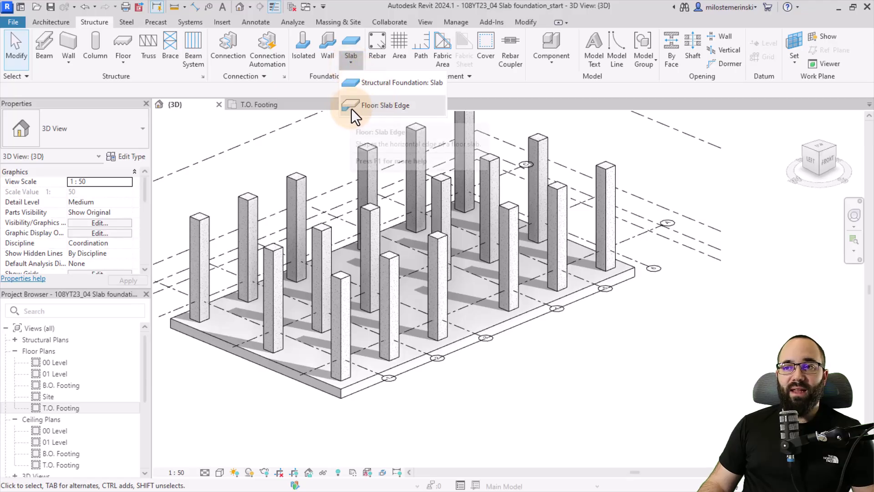
left_click(379, 110)
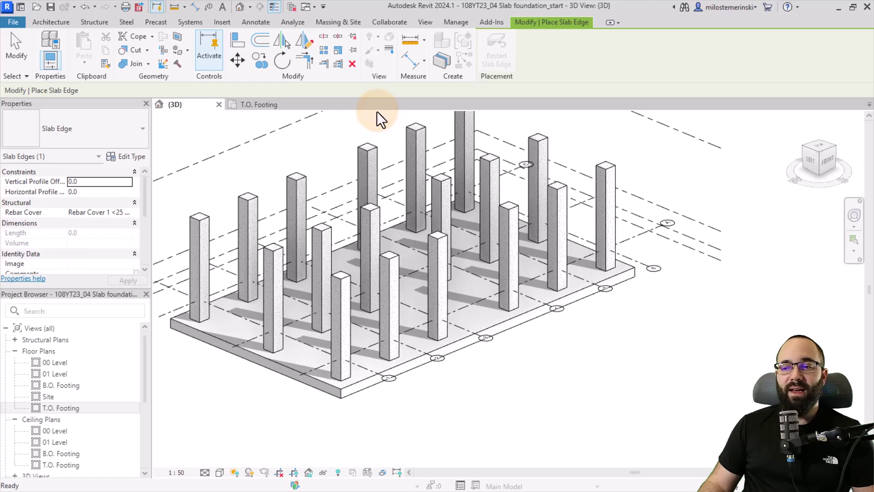
scroll(355, 377, "up", 3)
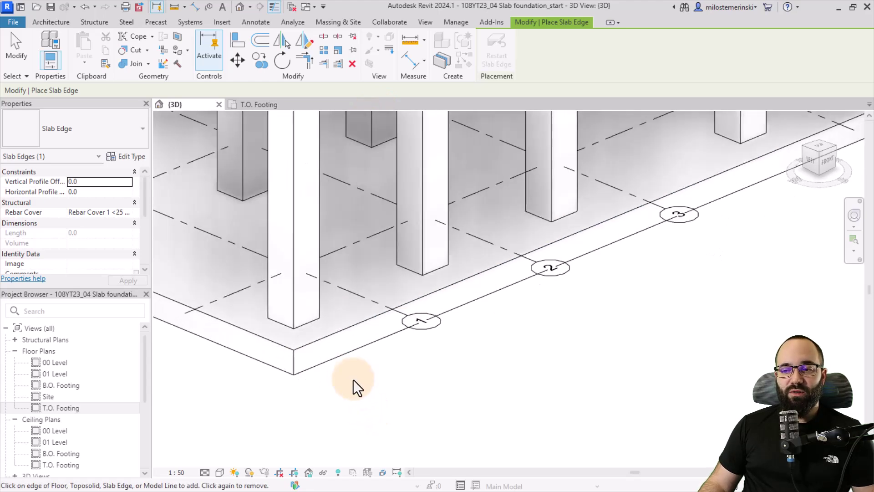
left_click(341, 354)
middle_click_drag(356, 416, 279, 384, "shift")
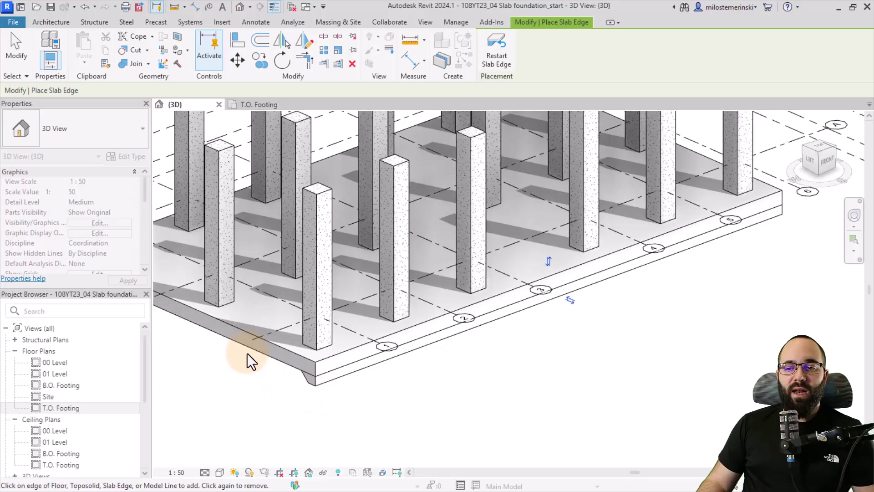
middle_click_drag(250, 357, 296, 297, "shift")
left_click(294, 297)
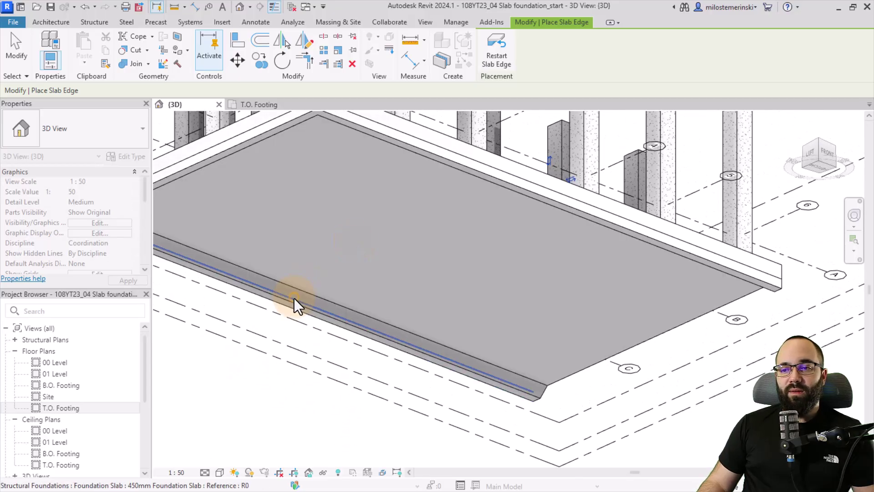
left_click(564, 375)
scroll(459, 283, "down", 5)
middle_click_drag(452, 284, 466, 443, "shift")
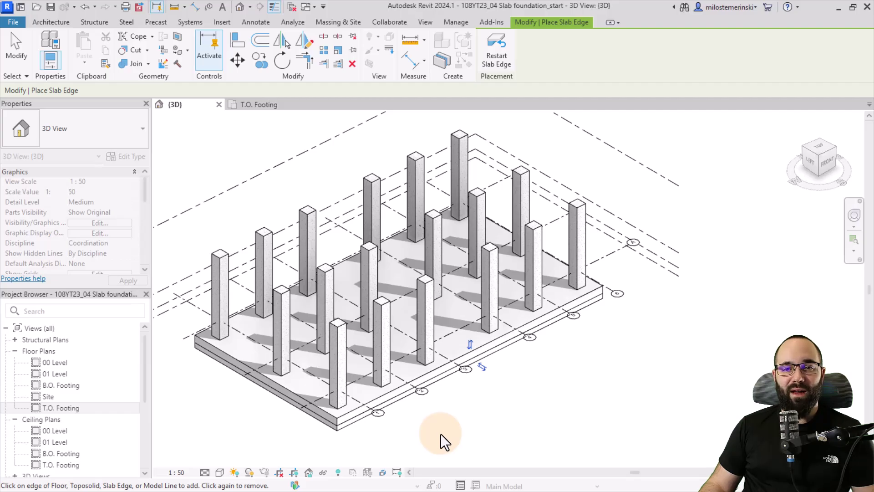
key("Escape")
key("Escape")
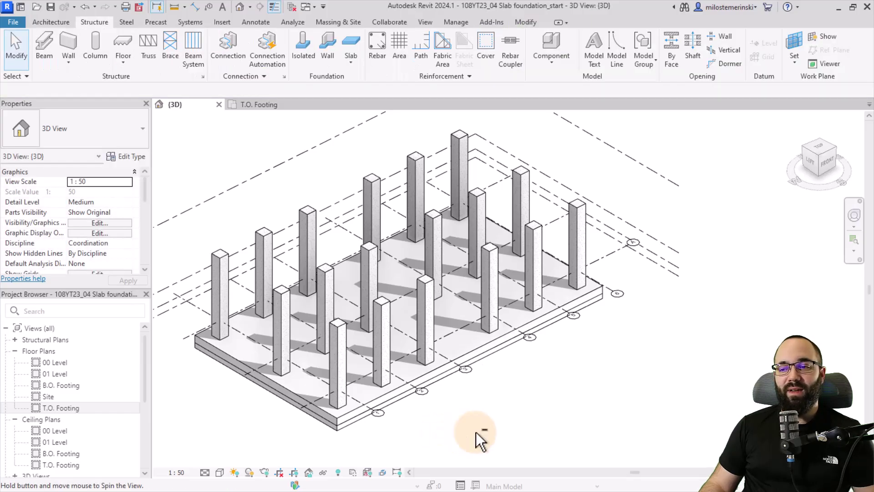
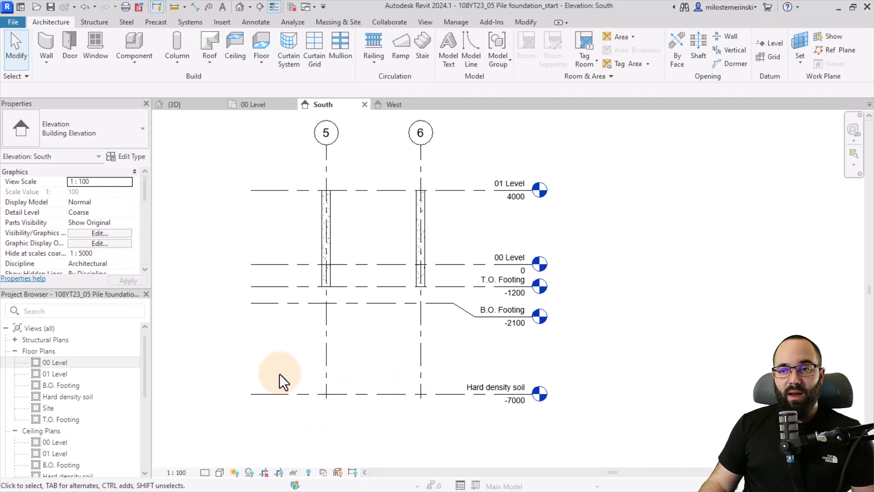
In the 3D view, start an isolated foundation of type M_Pile Cap-Rectangular w Piles, 2000 x 2000 x 900mm
left_click(193, 106)
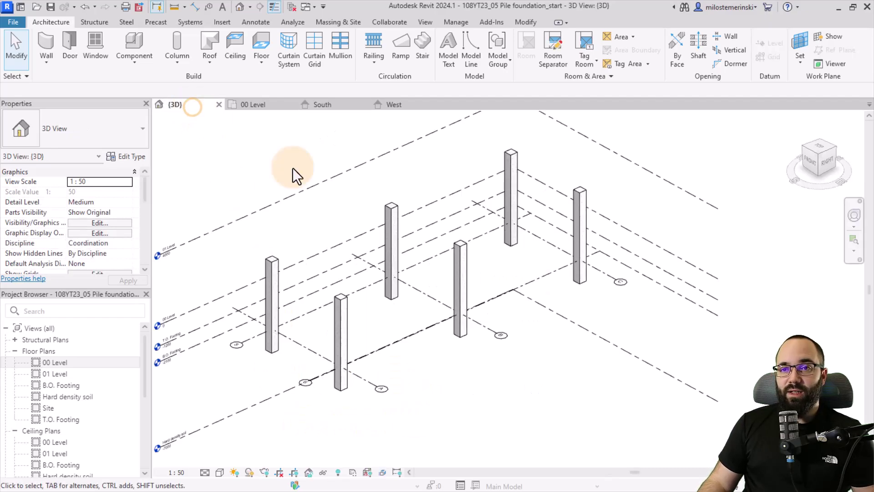
left_click(92, 23)
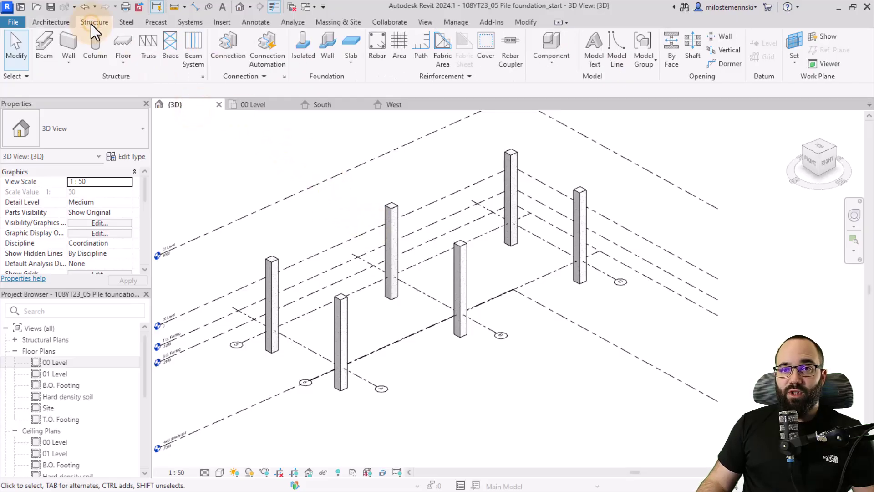
left_click(297, 58)
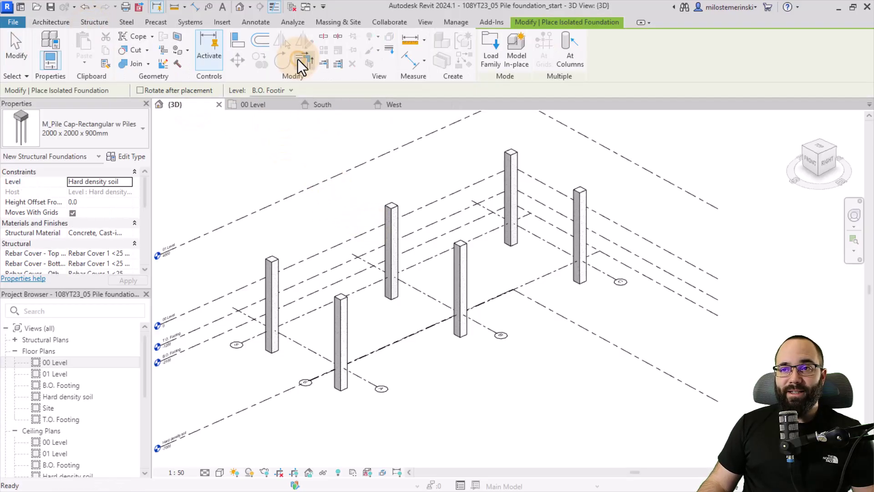
left_click(67, 134)
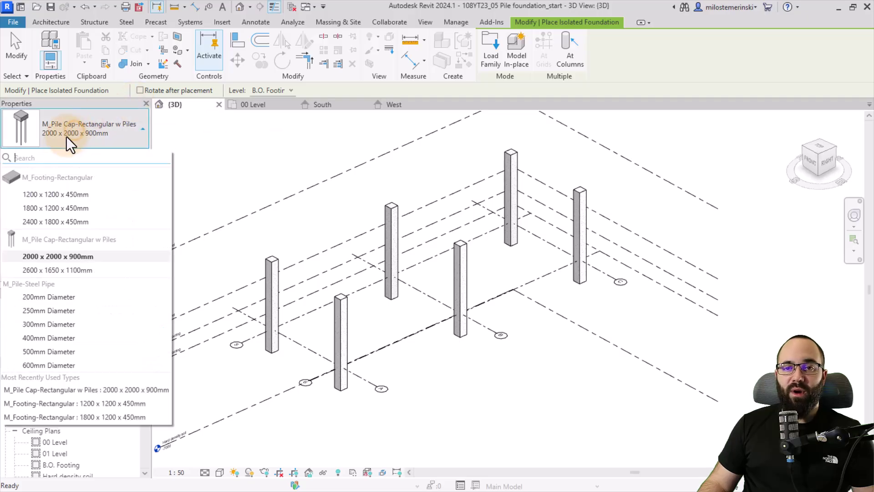
left_click(34, 256)
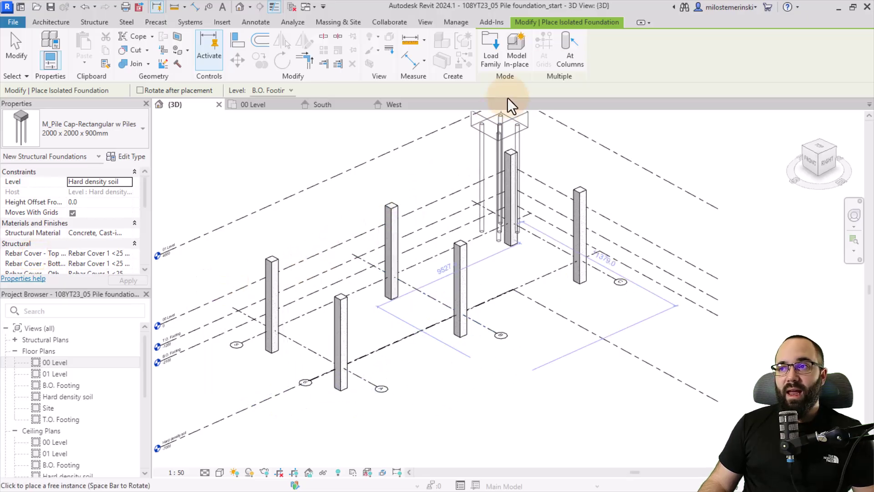
Place the pile cap foundations at all six structural columns with the level set to T.O. Footing, and end the command
left_click(567, 58)
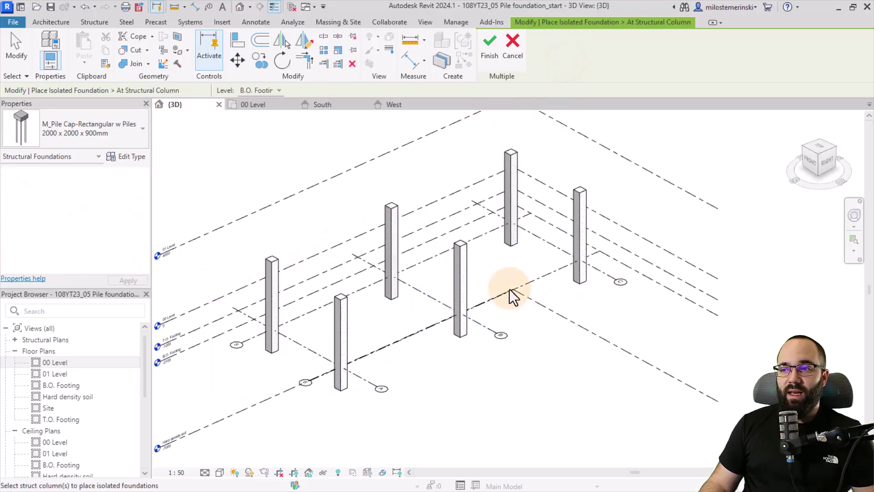
left_click(259, 91)
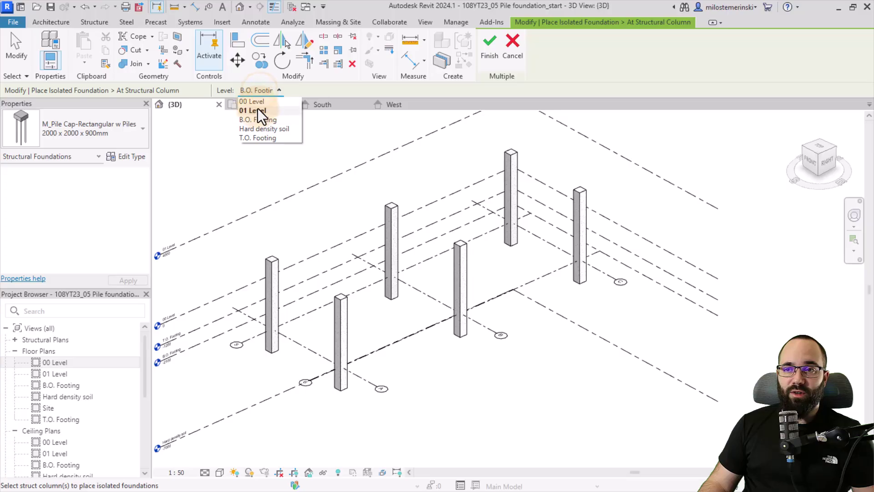
left_click(257, 138)
left_click_drag(620, 418, 224, 169)
scroll(259, 400, "down", 2)
scroll(299, 343, "up", 3)
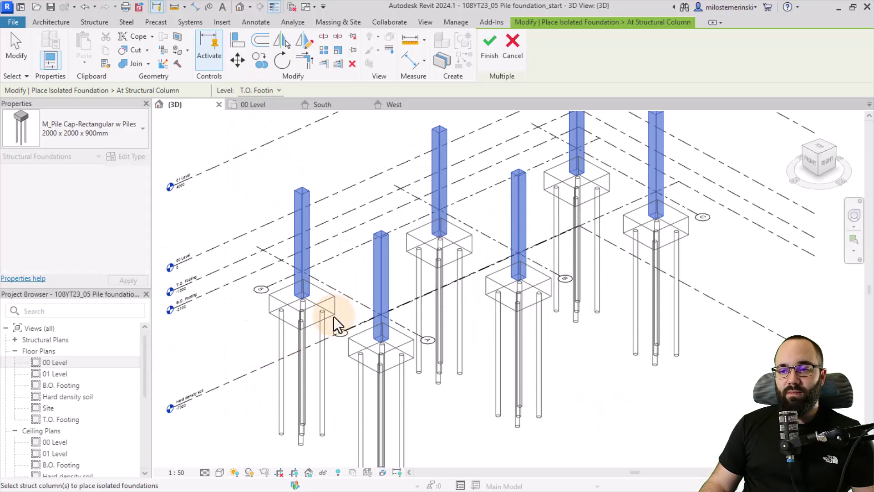
left_click(486, 51)
scroll(412, 255, "down", 2)
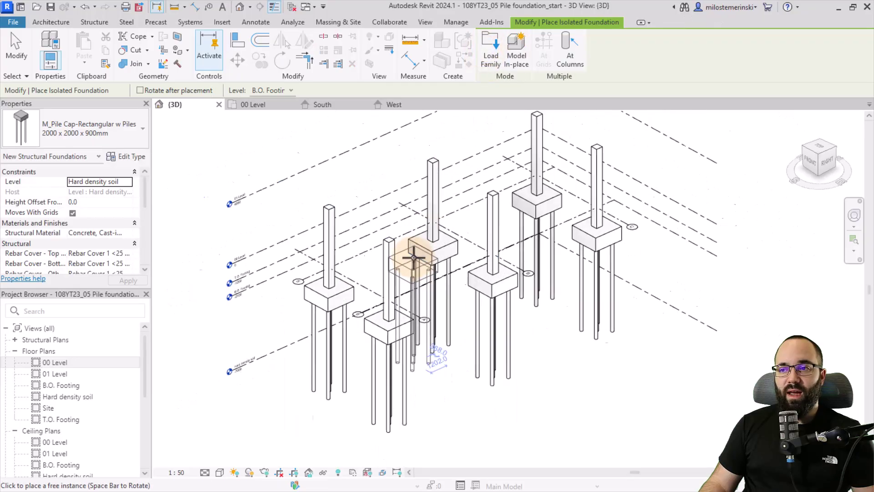
key("Escape")
middle_click_drag(551, 369, 550, 346, "shift")
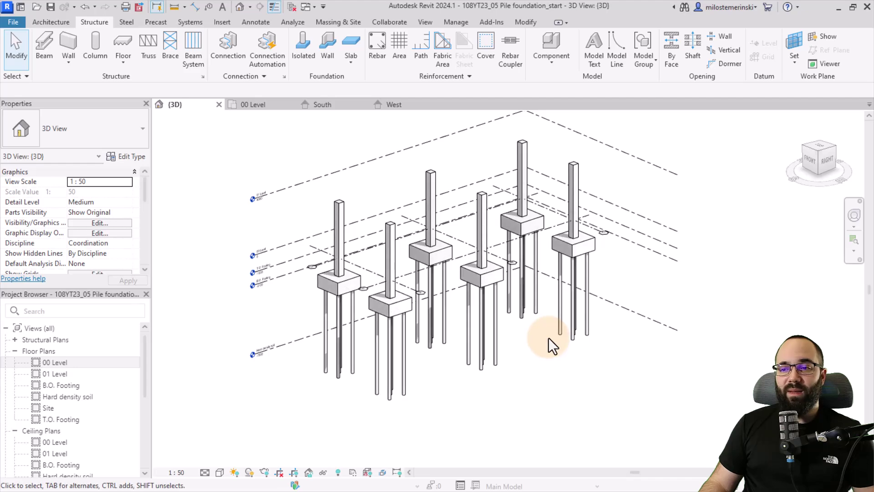
Examine the pile caps and pile depths against the footing and hard density soil levels in the South elevation and in 3D
left_click(329, 106)
scroll(380, 378, "up", 1)
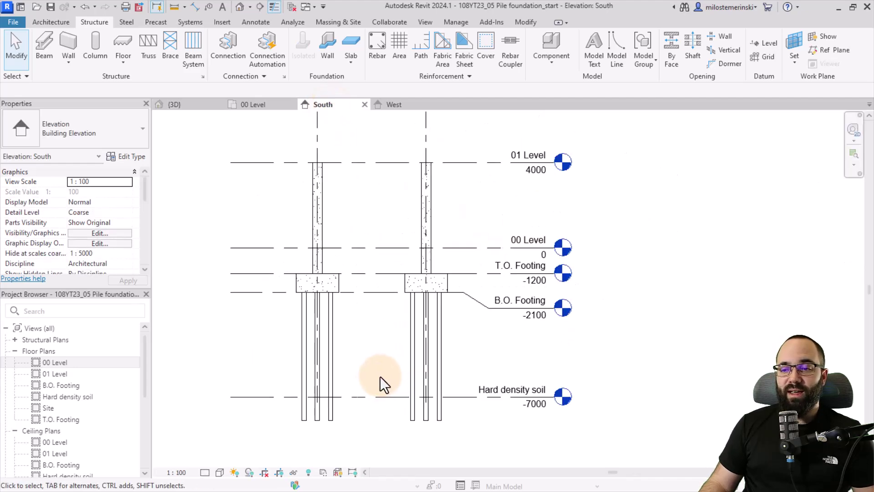
mouse_move(371, 371)
middle_mouse_down()
mouse_move(379, 422)
mouse_move(379, 386)
middle_mouse_up()
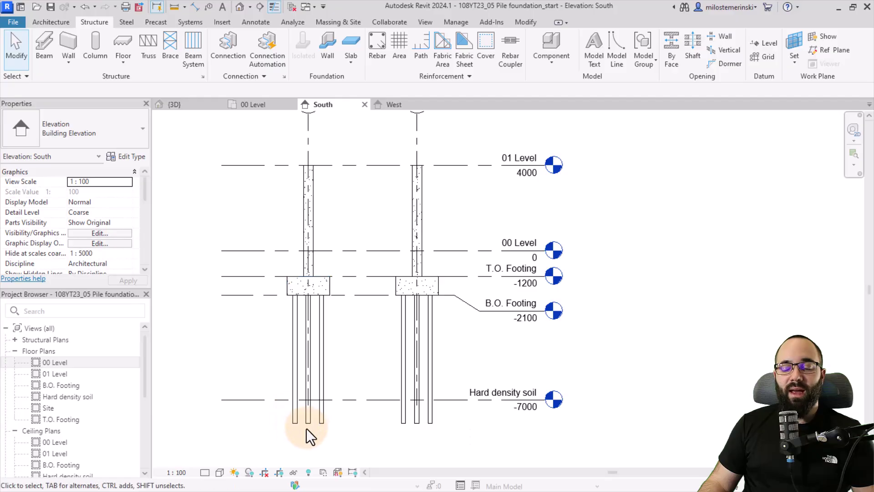
scroll(309, 412, "down", 1)
middle_click_drag(258, 404, 264, 372)
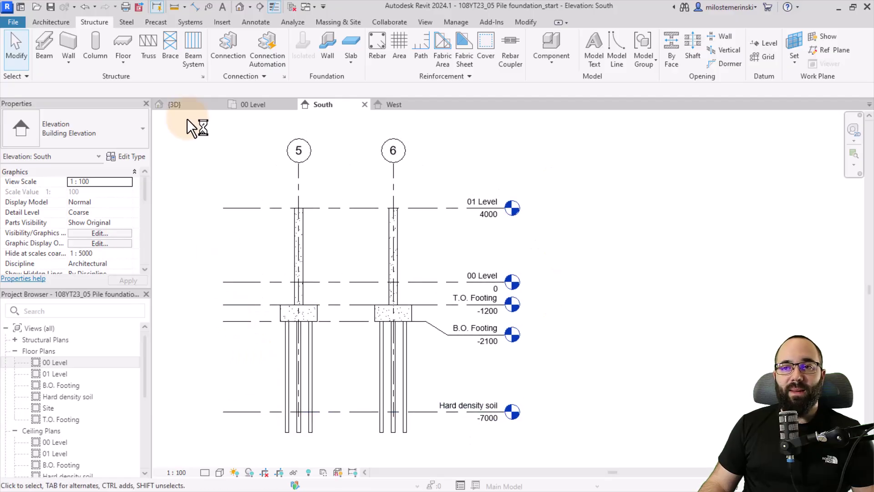
left_click(183, 109)
middle_click_drag(276, 196, 254, 264, "shift")
scroll(345, 280, "up", 2)
middle_click_drag(363, 296, 390, 326)
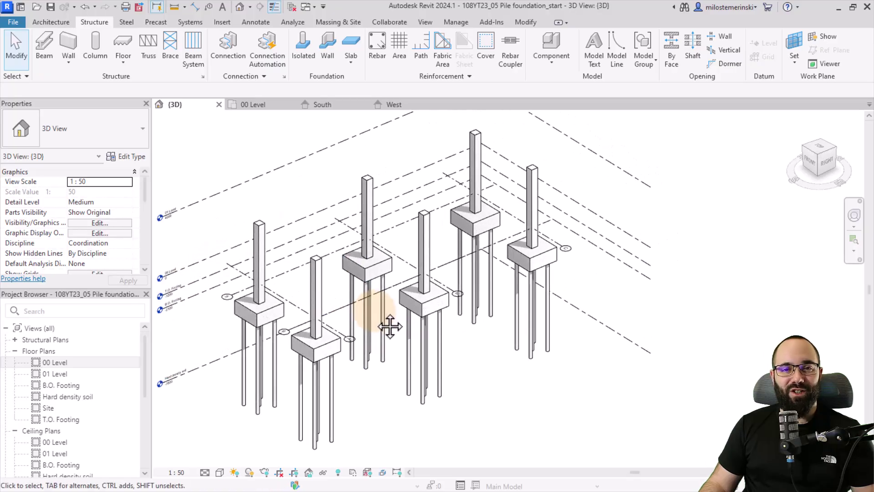